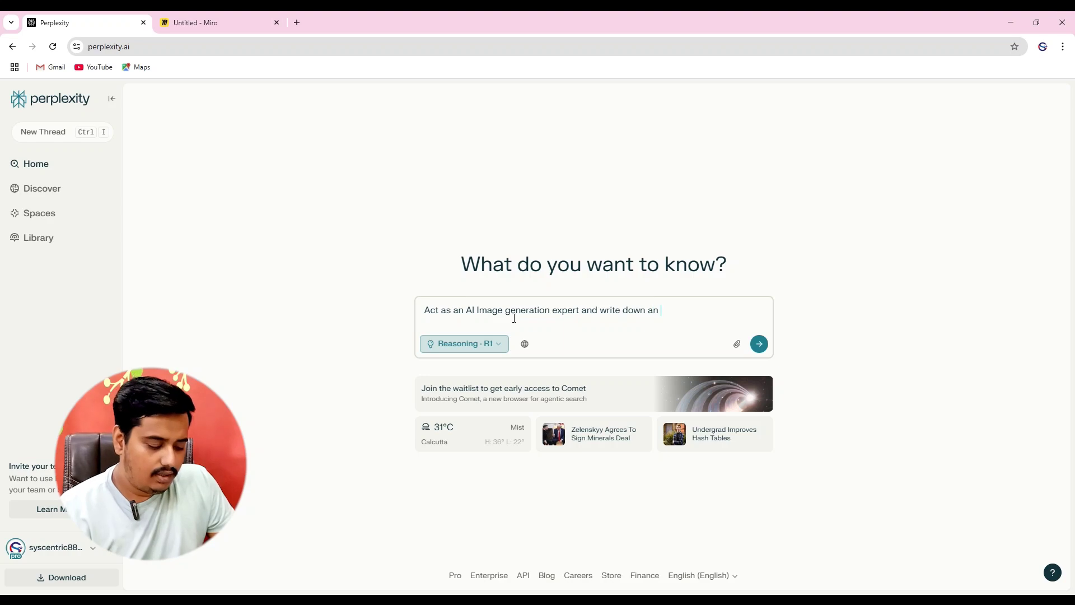
# Continue the prompt after "write down an" with "AI image generation prompt".
pyautogui.write('AI imgae')
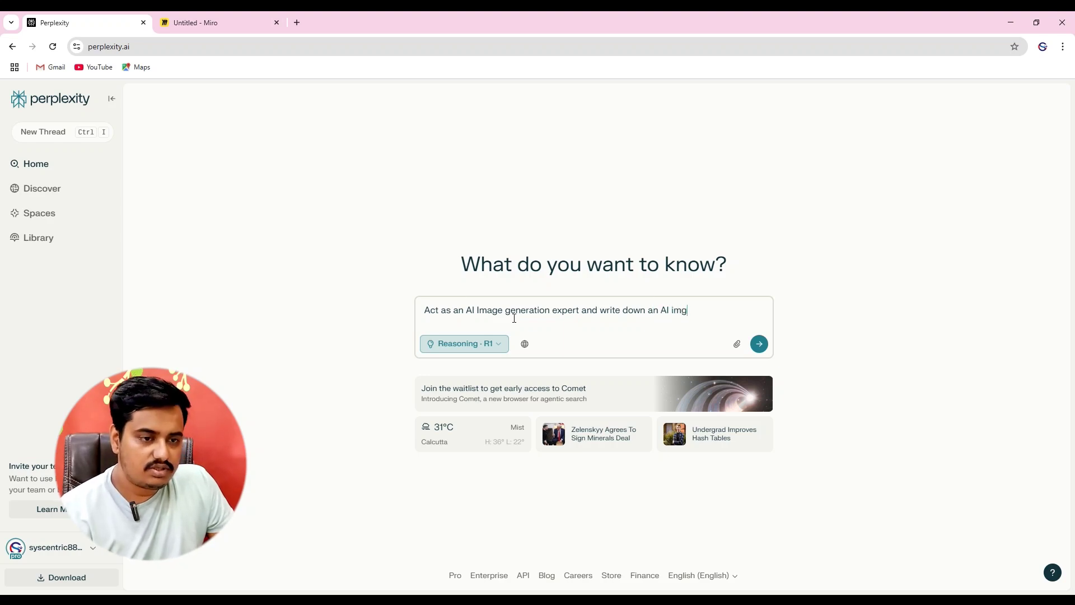
pyautogui.press('BackSpace')
pyautogui.press('BackSpace')
pyautogui.press('BackSpace')
pyautogui.write('age genera')
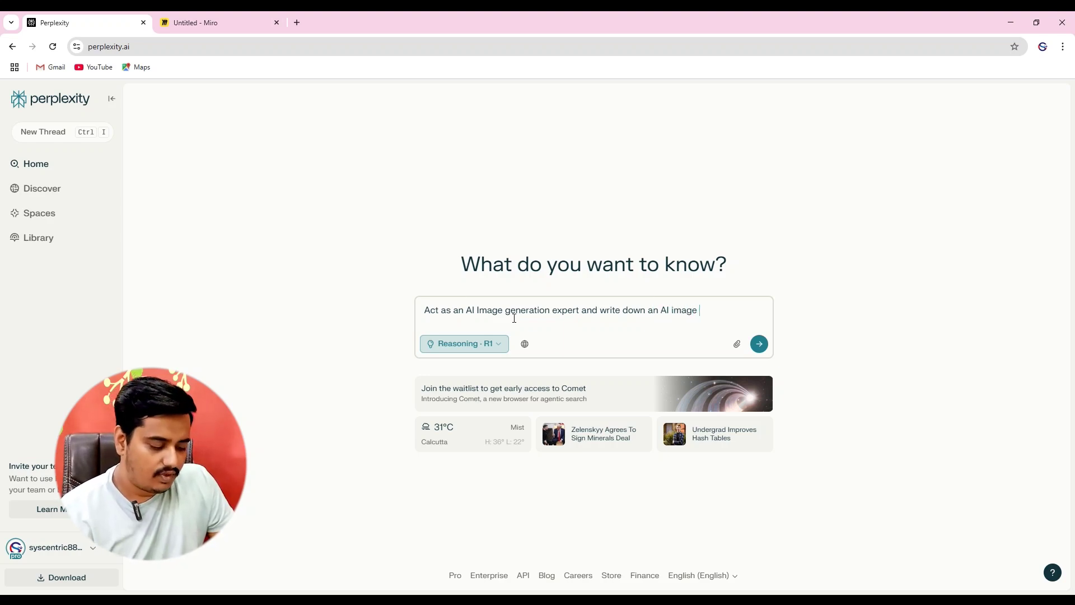
pyautogui.write('tio')
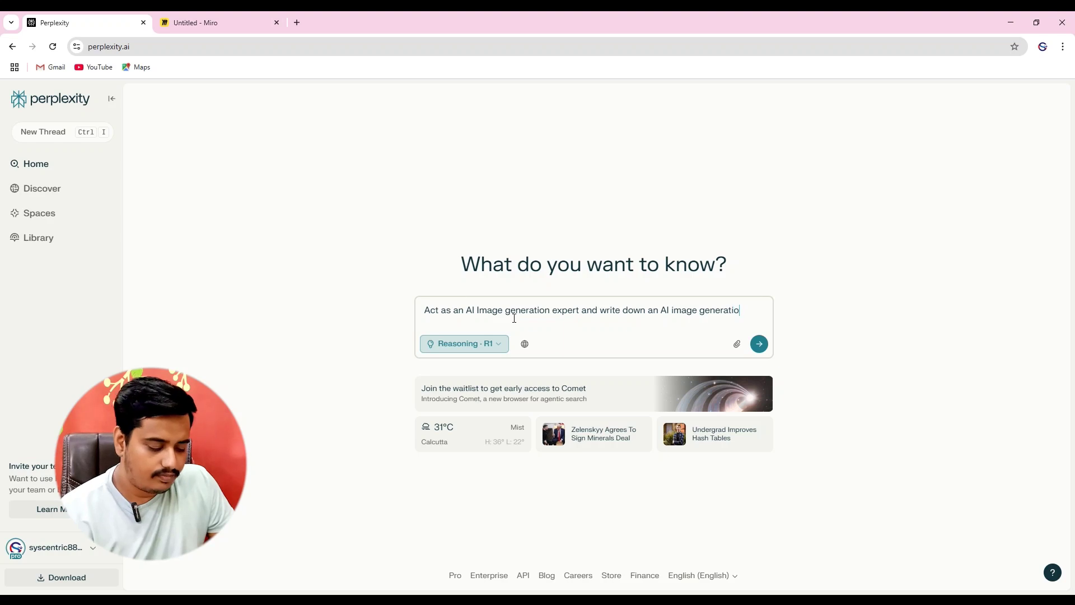
pyautogui.write('n prompt under')
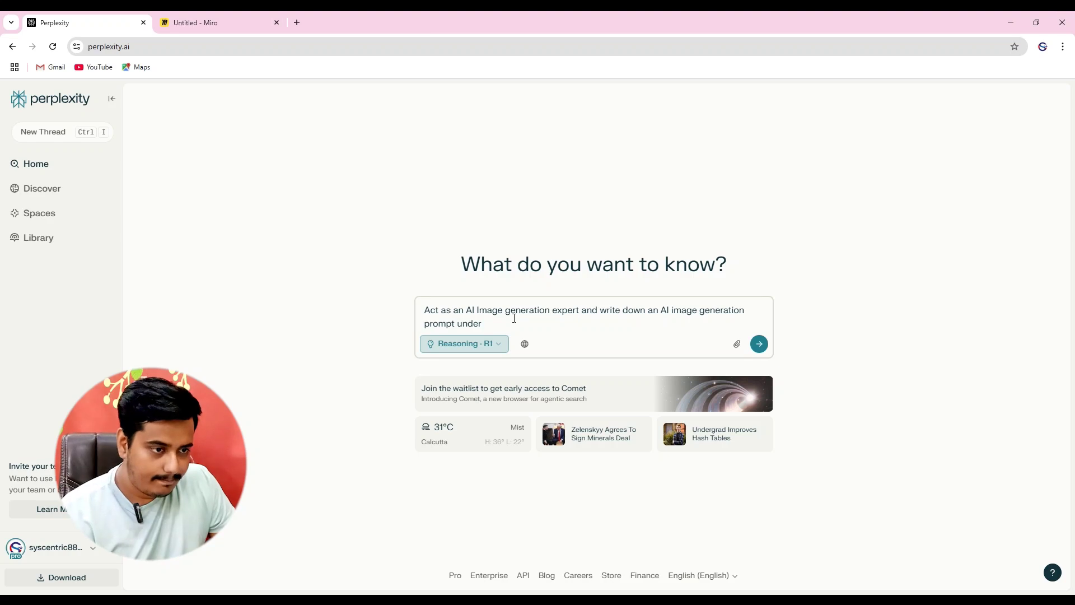
pyautogui.press('BackSpace')
pyautogui.press('BackSpace')
pyautogui.press('BackSpace')
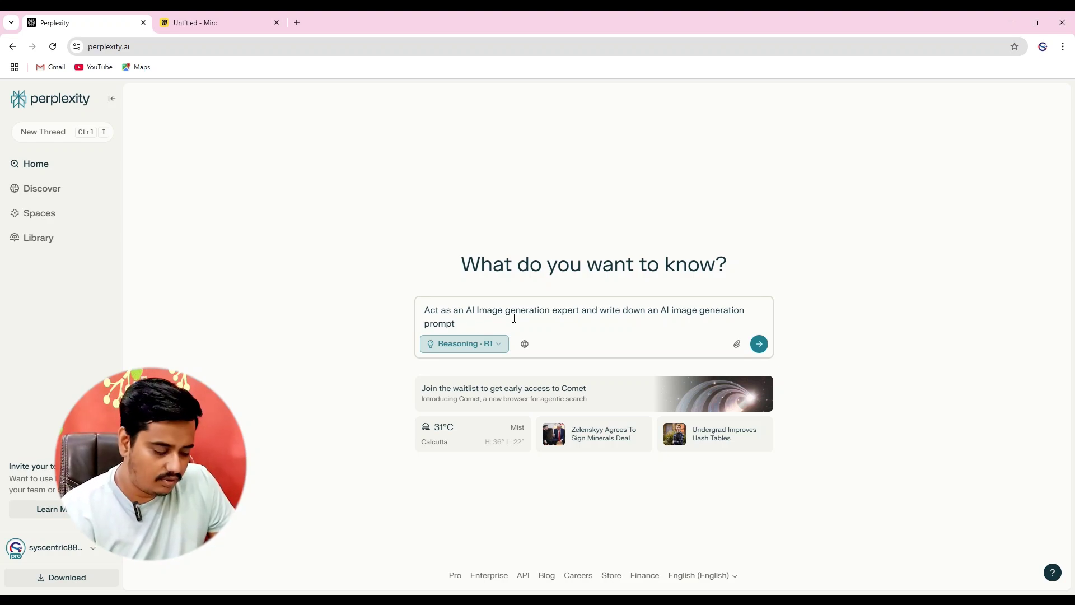
# Describe the image's subject in the prompt by adding "in which we see an indian corporate man 45 years old,".
pyautogui.write('in which we ')
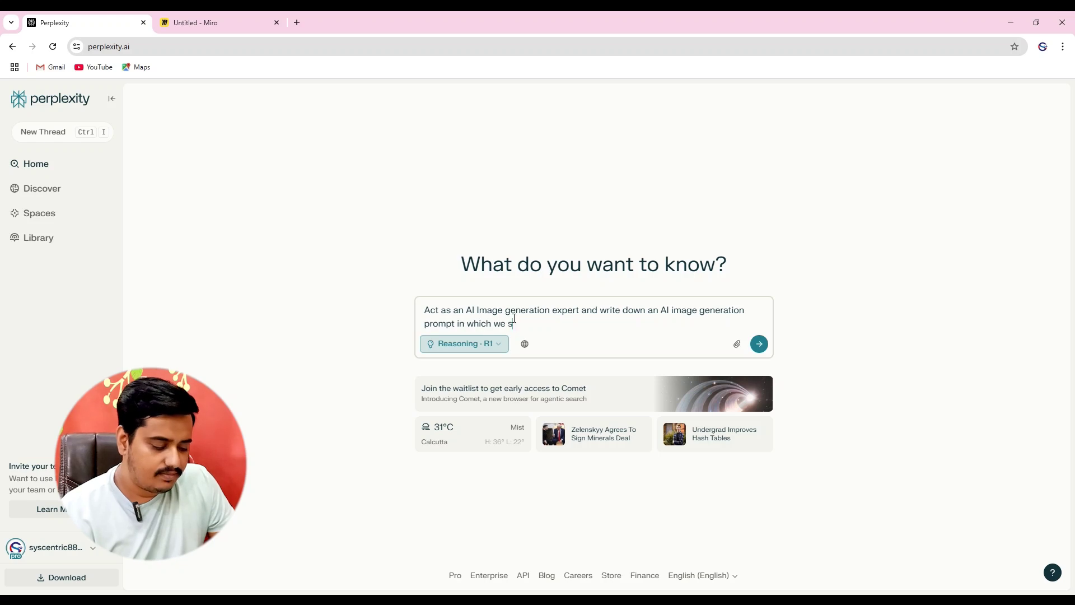
pyautogui.write('seee')
pyautogui.press('BackSpace')
pyautogui.press('BackSpace')
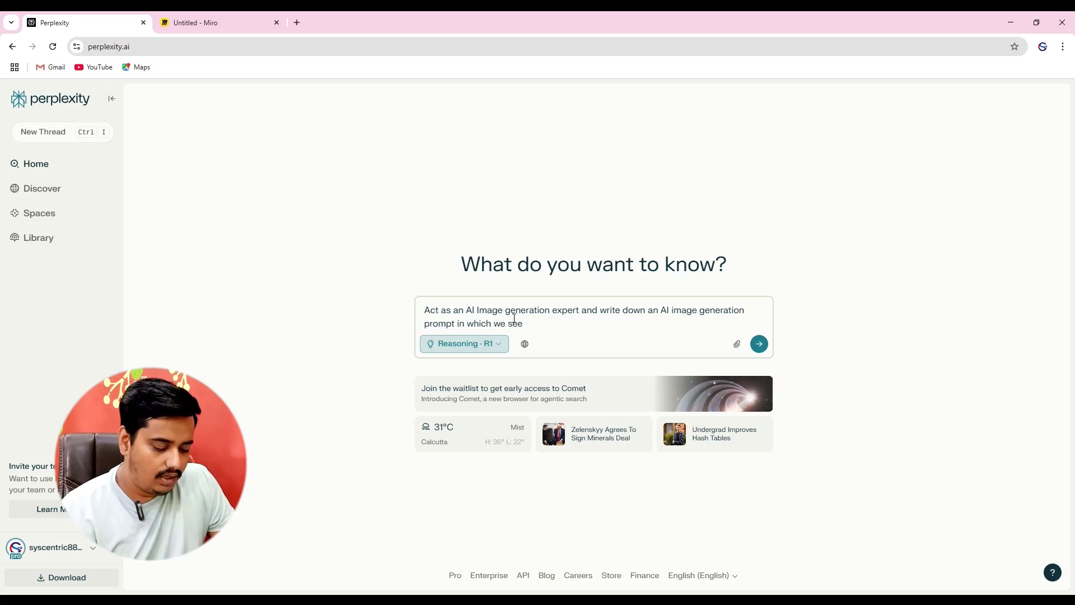
pyautogui.write('an indian')
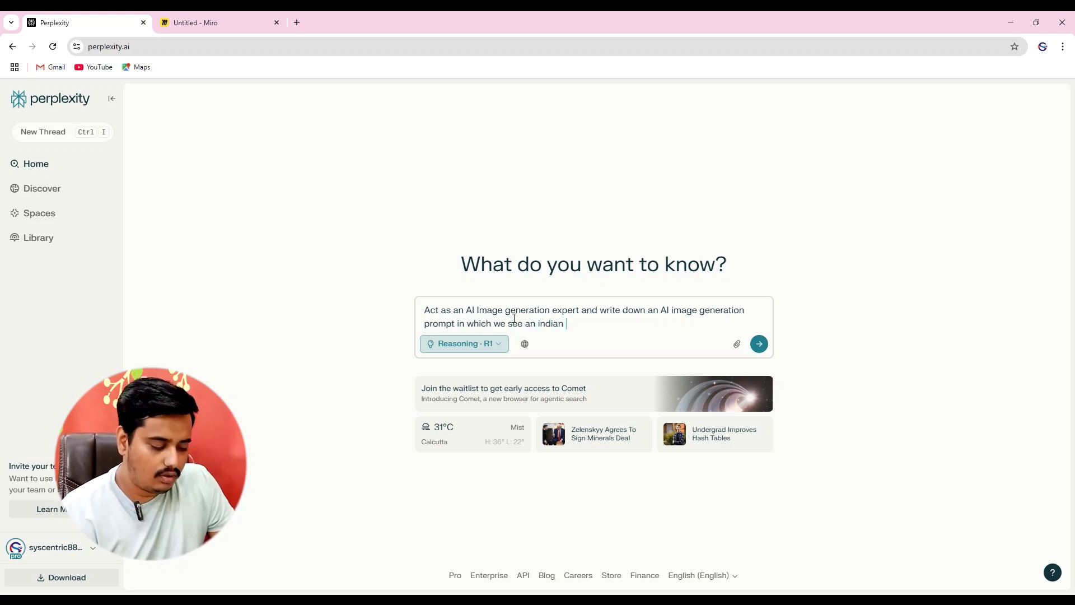
pyautogui.write(' corporate ')
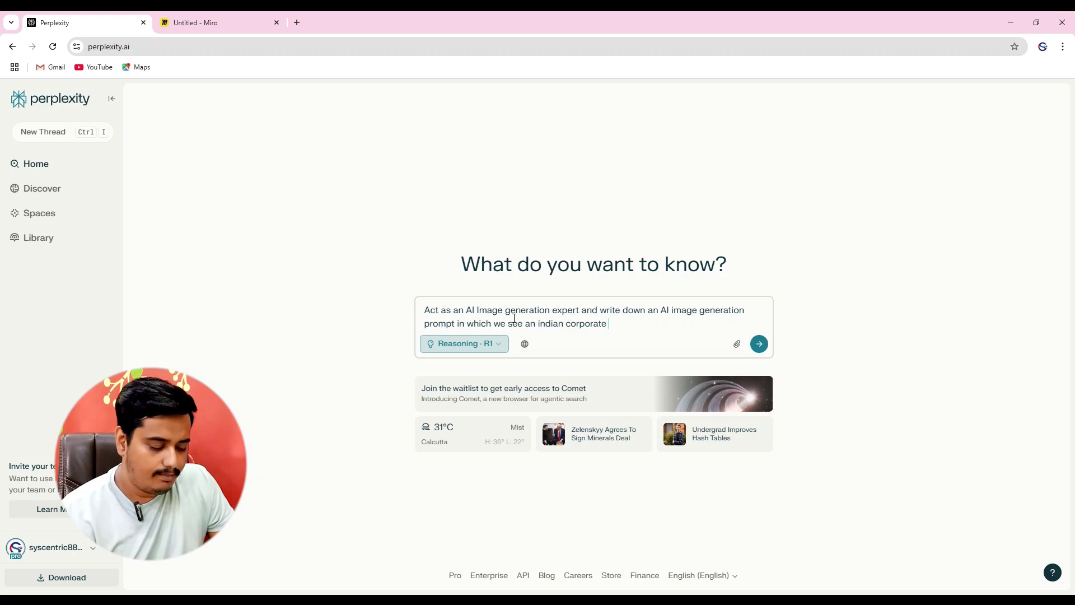
pyautogui.write('man ')
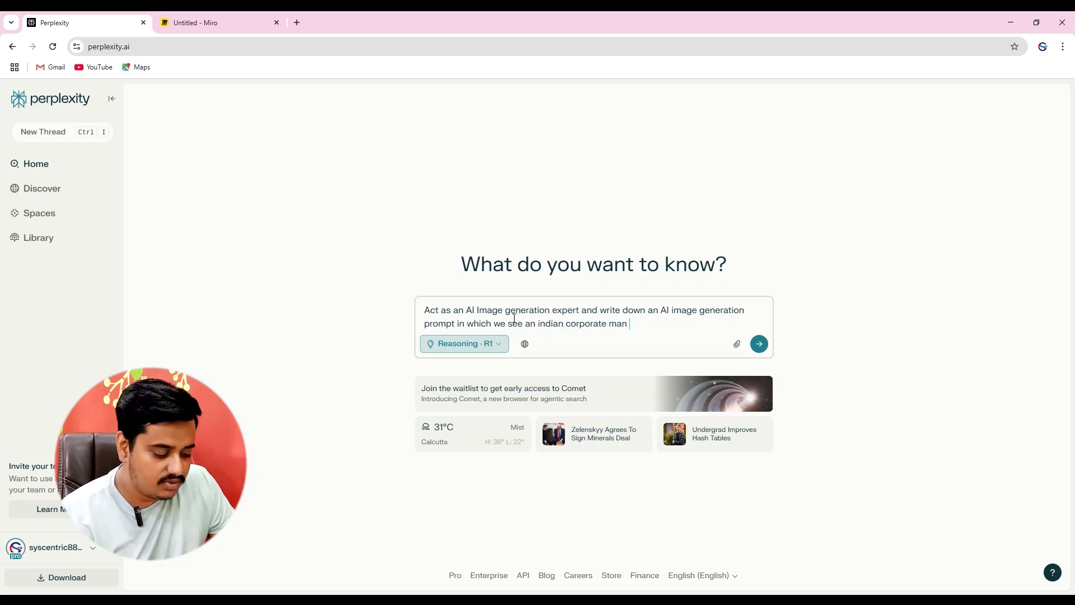
pyautogui.write('4')
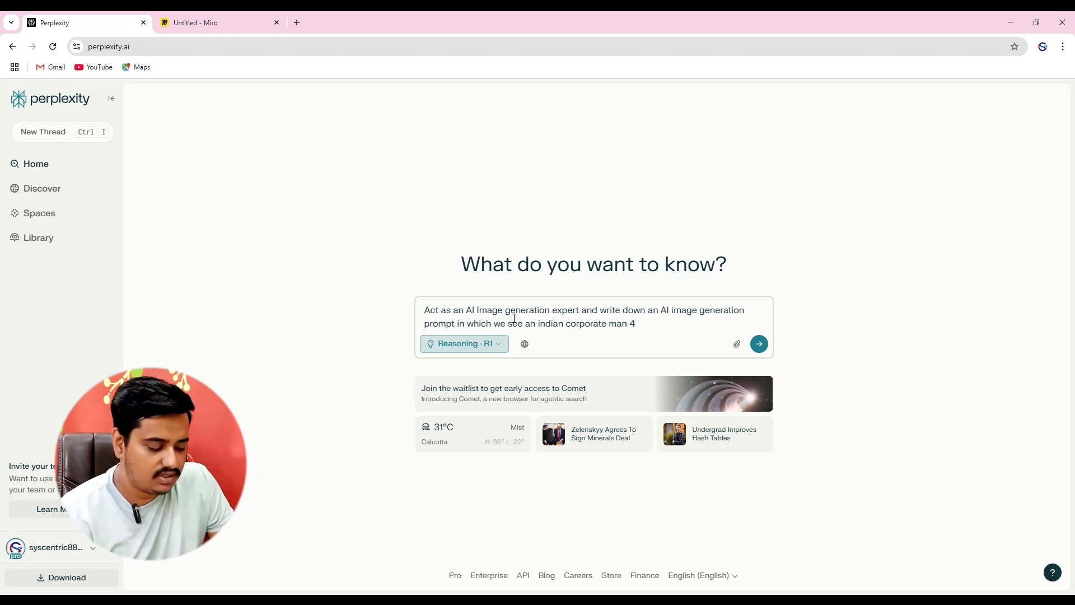
pyautogui.write('5 years ')
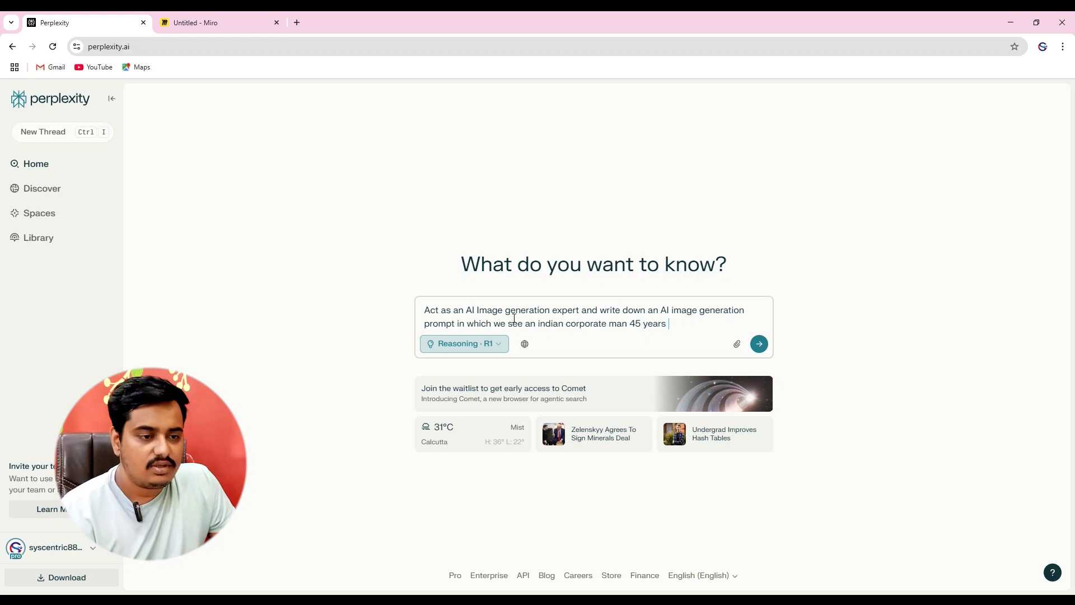
pyautogui.write('old,')
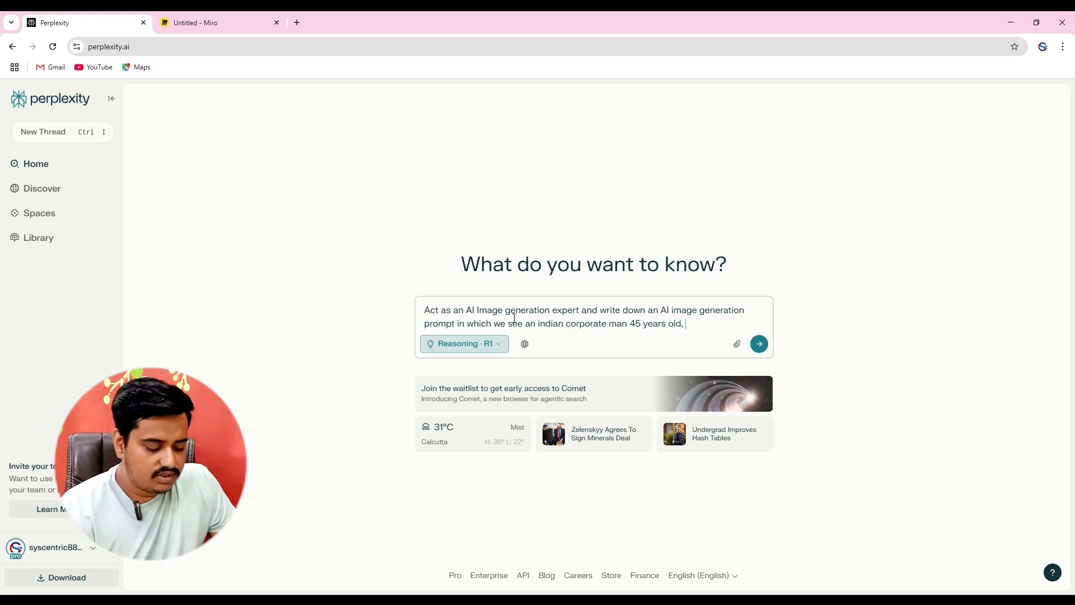
# Add the man's pose and expression to the prompt: "he stands with a paper in hand and smile on his face,".
pyautogui.write(' he ')
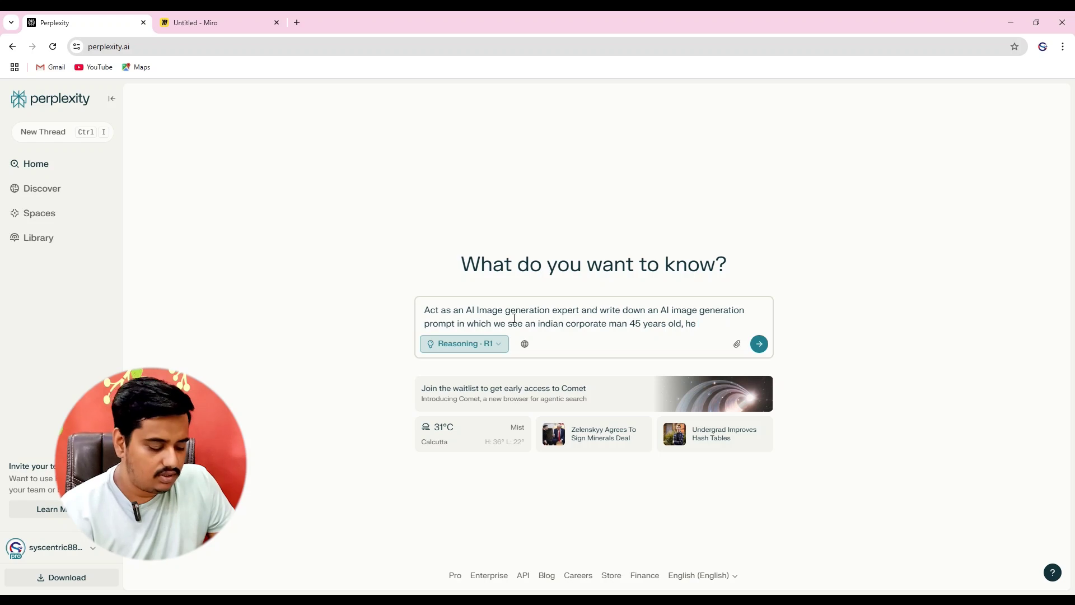
pyautogui.write('standswit')
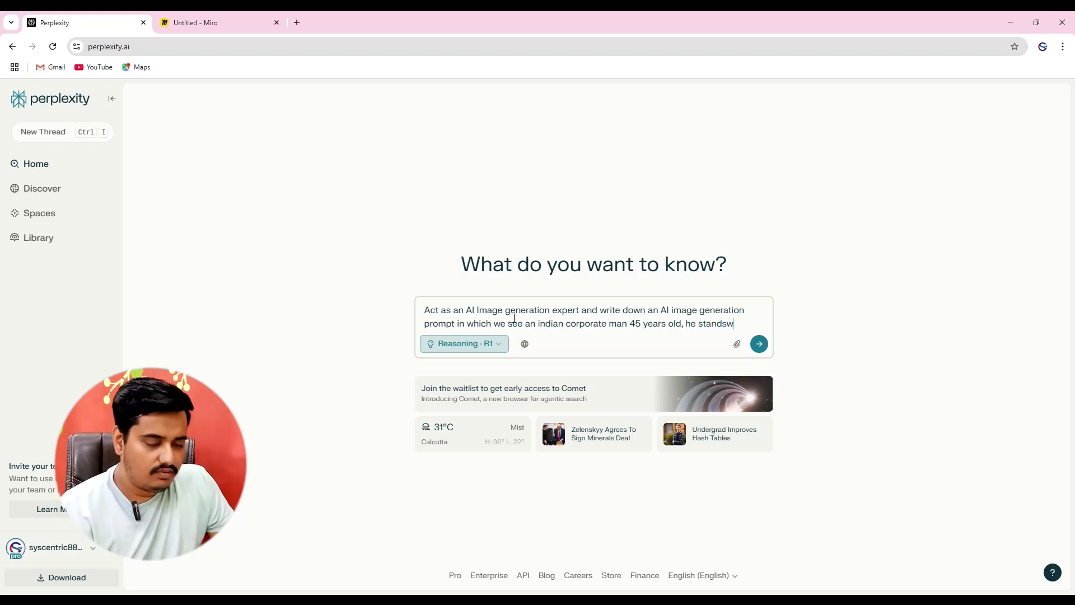
pyautogui.press('BackSpace')
pyautogui.press('BackSpace')
pyautogui.press('BackSpace')
pyautogui.write('w')
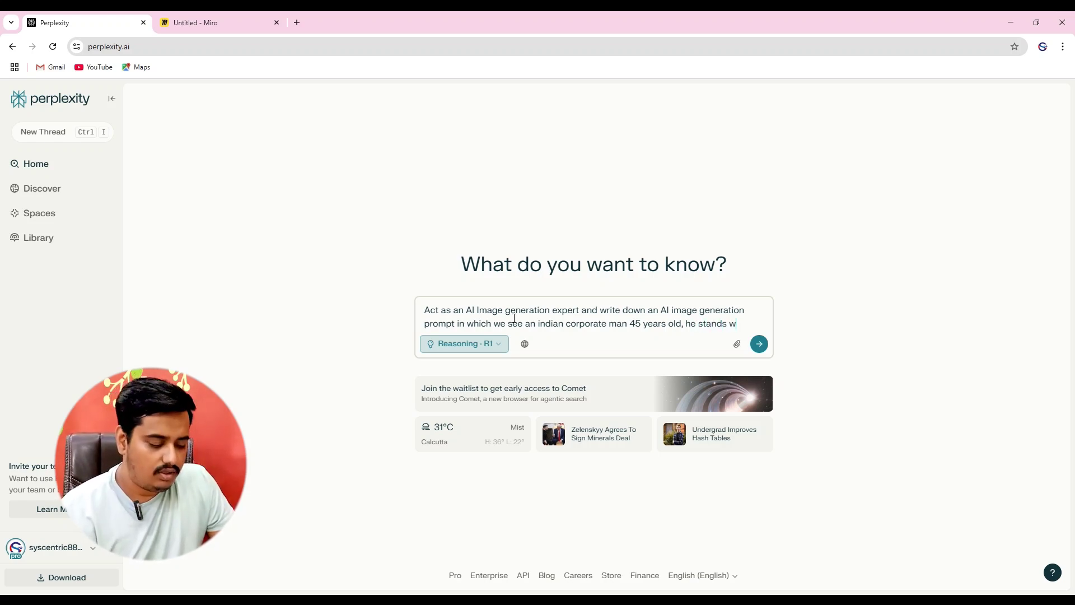
pyautogui.write('ith a')
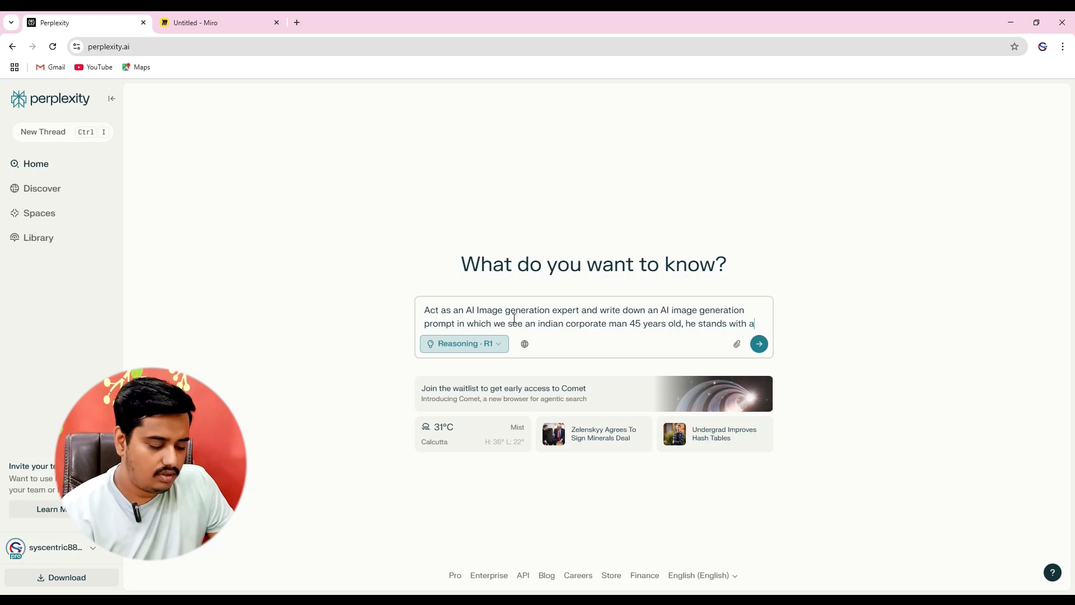
pyautogui.write(' paper in h')
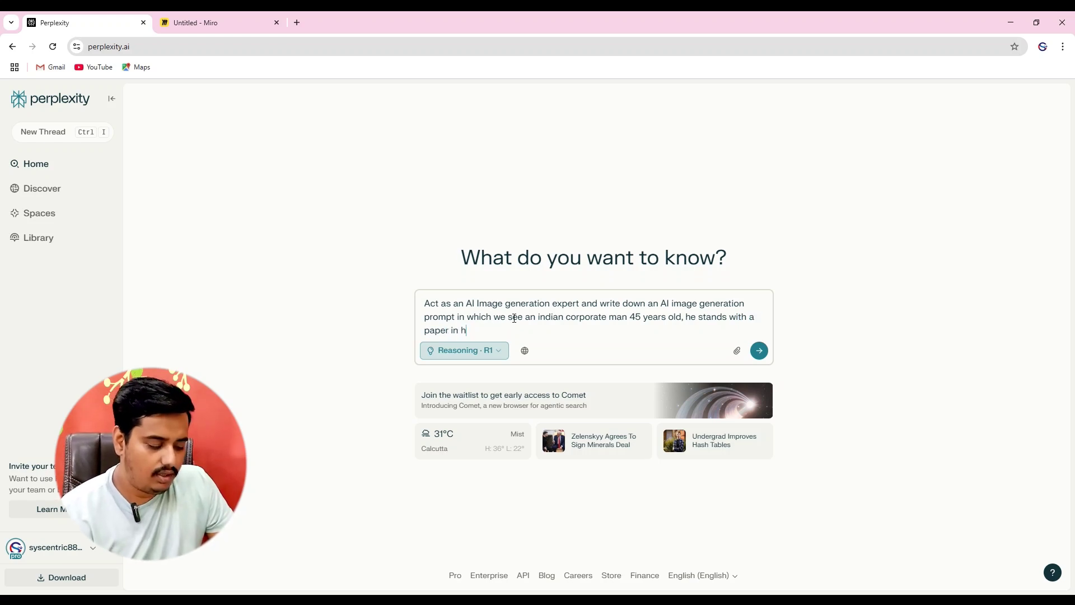
pyautogui.write('and and s')
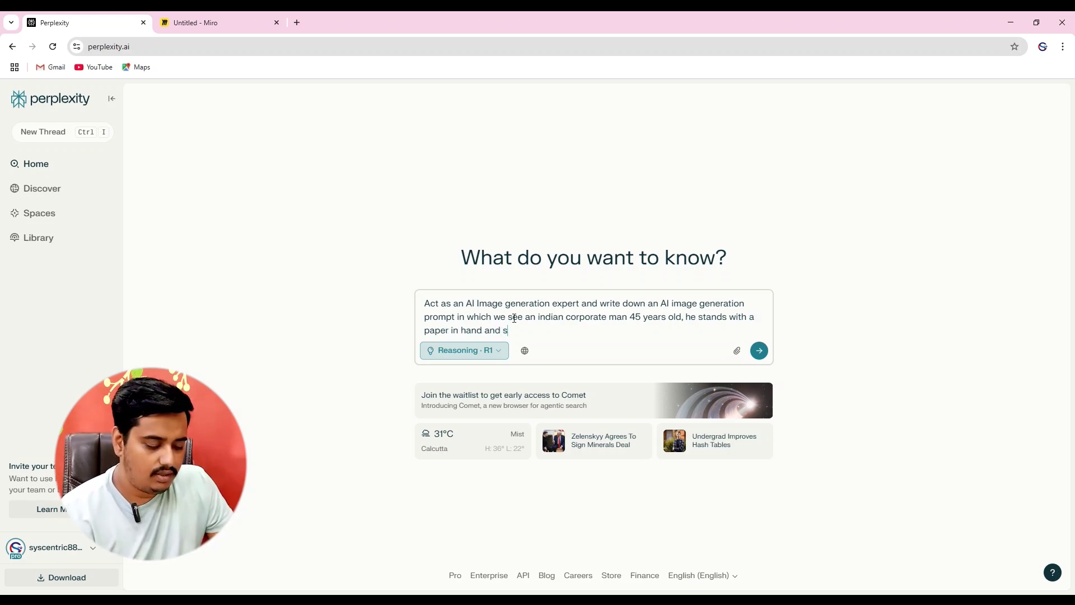
pyautogui.write('milee')
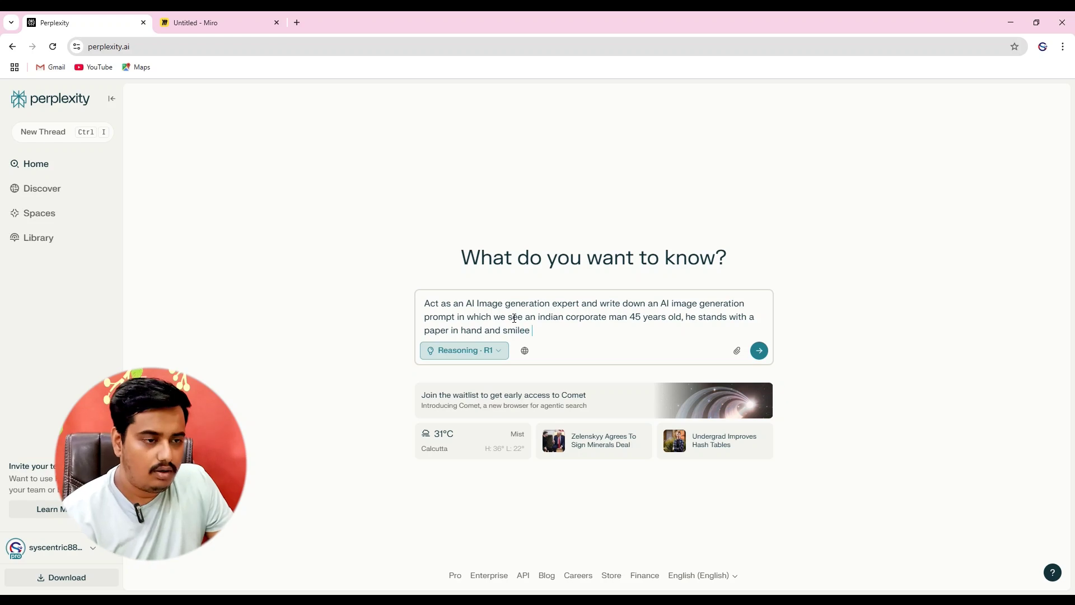
pyautogui.press('BackSpace')
pyautogui.write('on ')
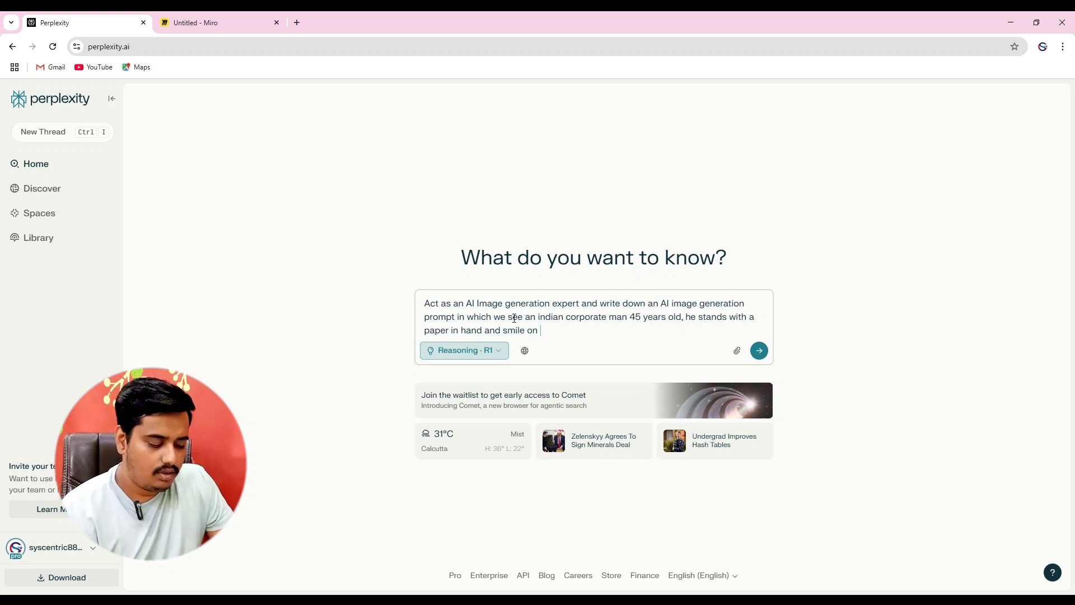
pyautogui.write('his face,')
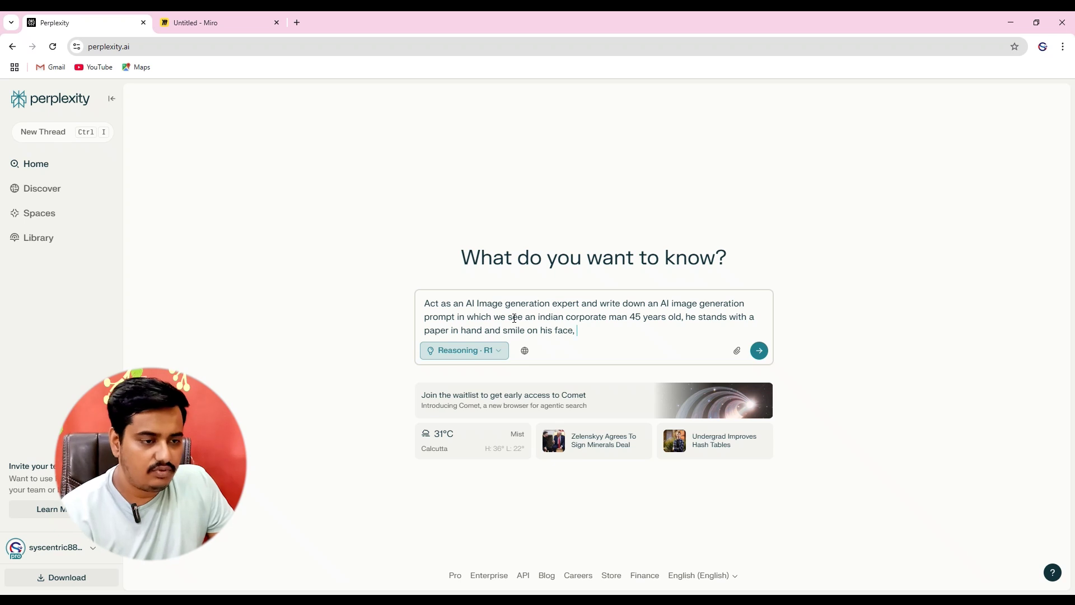
pyautogui.doubleClick(548, 318)
pyautogui.click(586, 318)
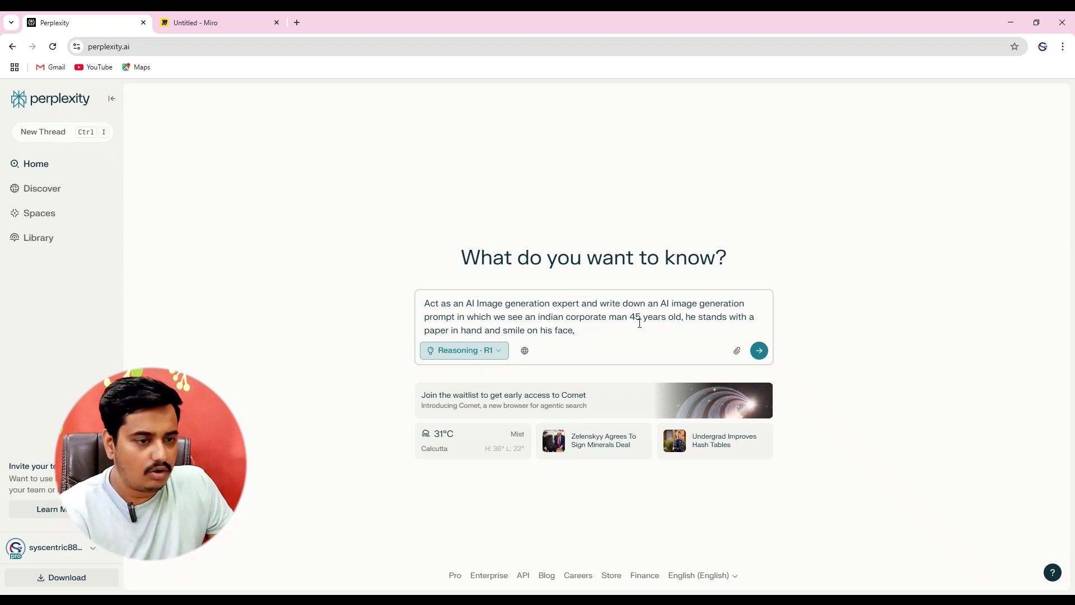
pyautogui.moveTo(639, 323)
pyautogui.mouseDown()
pyautogui.moveTo(622, 305)
pyautogui.moveTo(644, 321)
pyautogui.mouseUp()
pyautogui.click(648, 324)
# Append the colour requirement to the end of the prompt: "the color theme of the design will be White, Green & blue.".
pyautogui.click(600, 337)
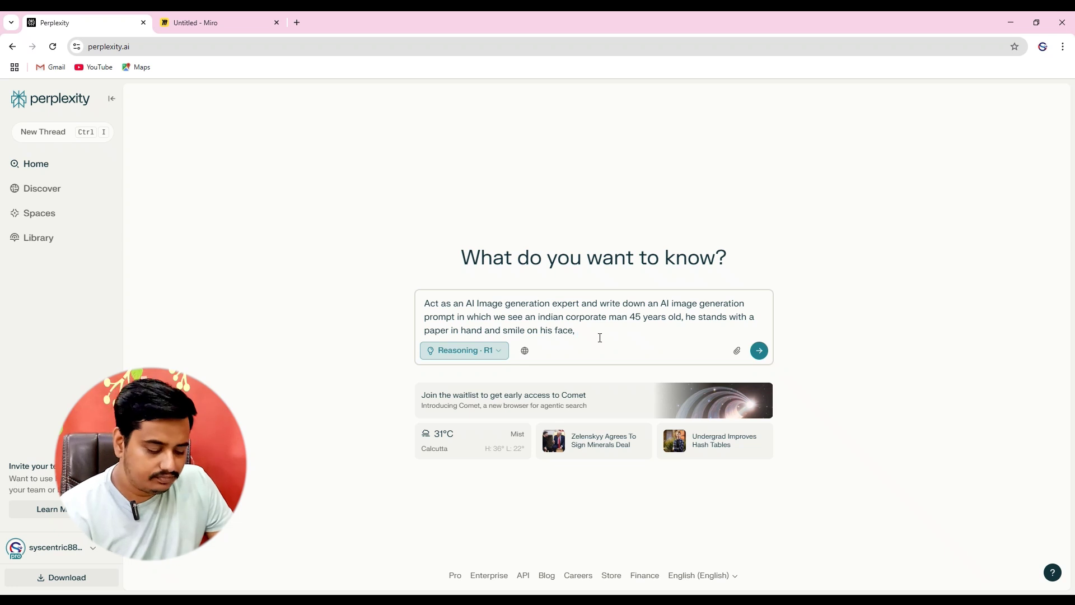
pyautogui.write('the color')
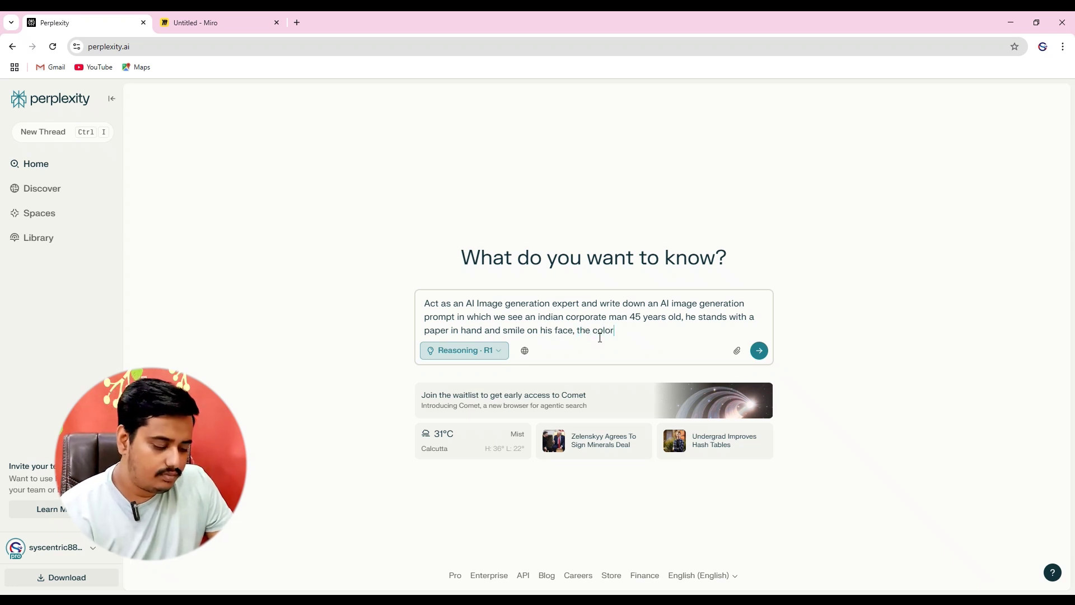
pyautogui.write(' theme of th')
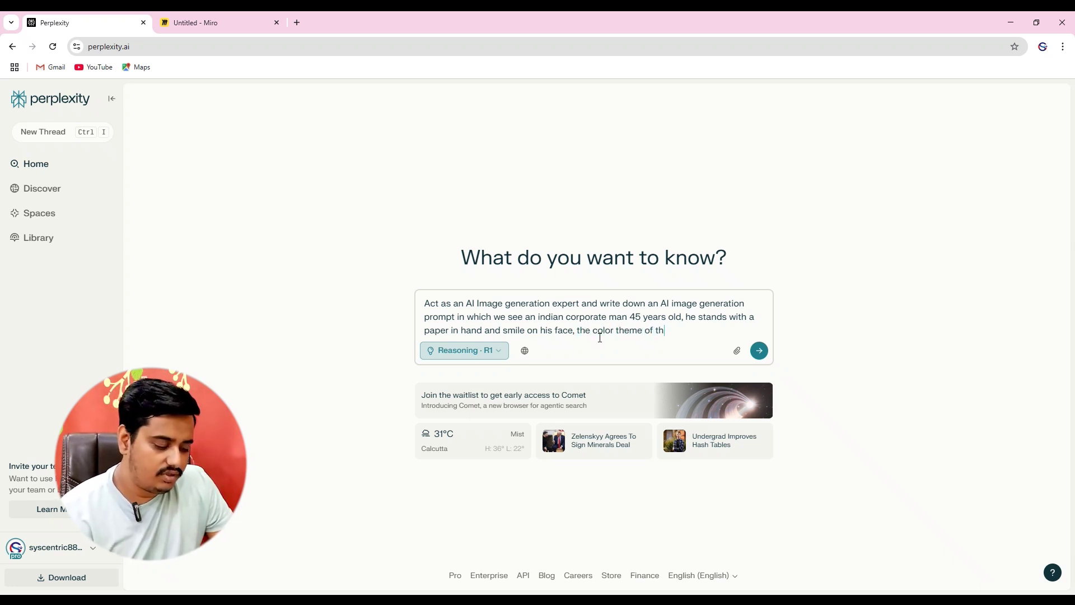
pyautogui.write('e design ')
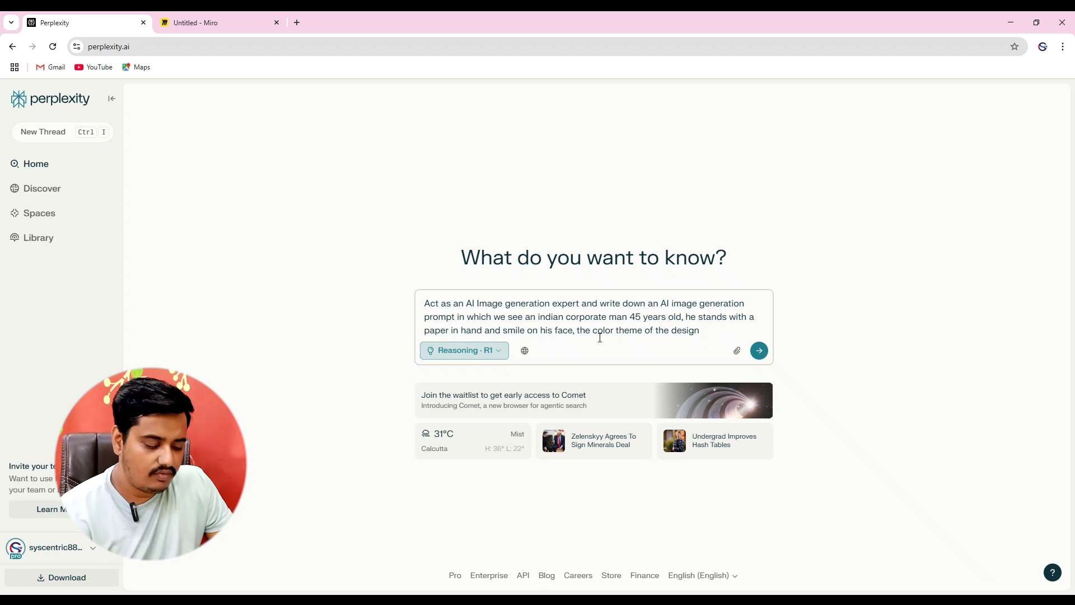
pyautogui.write('will be ')
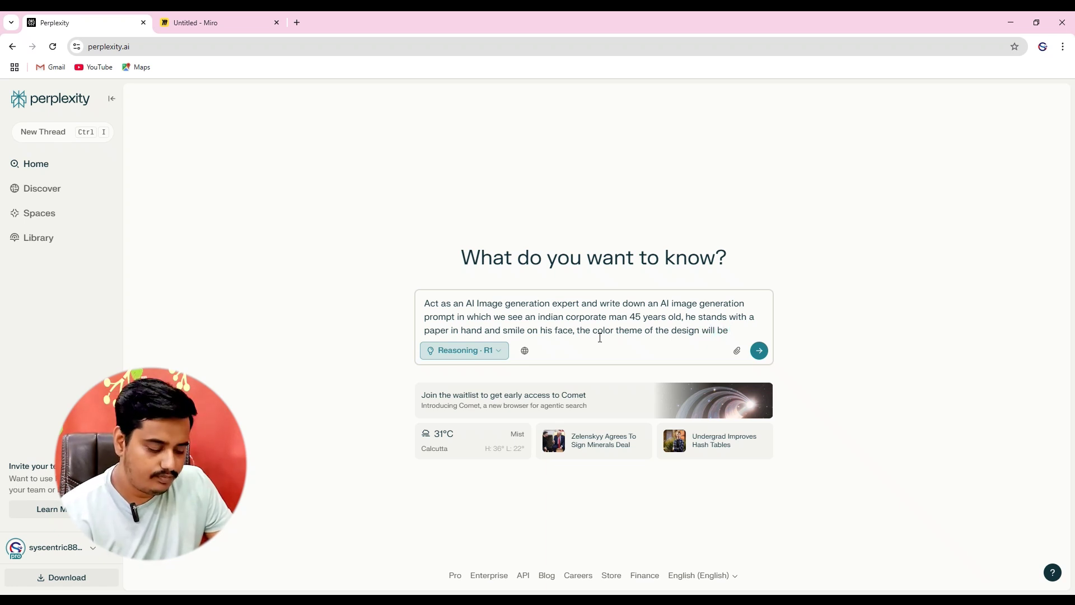
pyautogui.write('Whi')
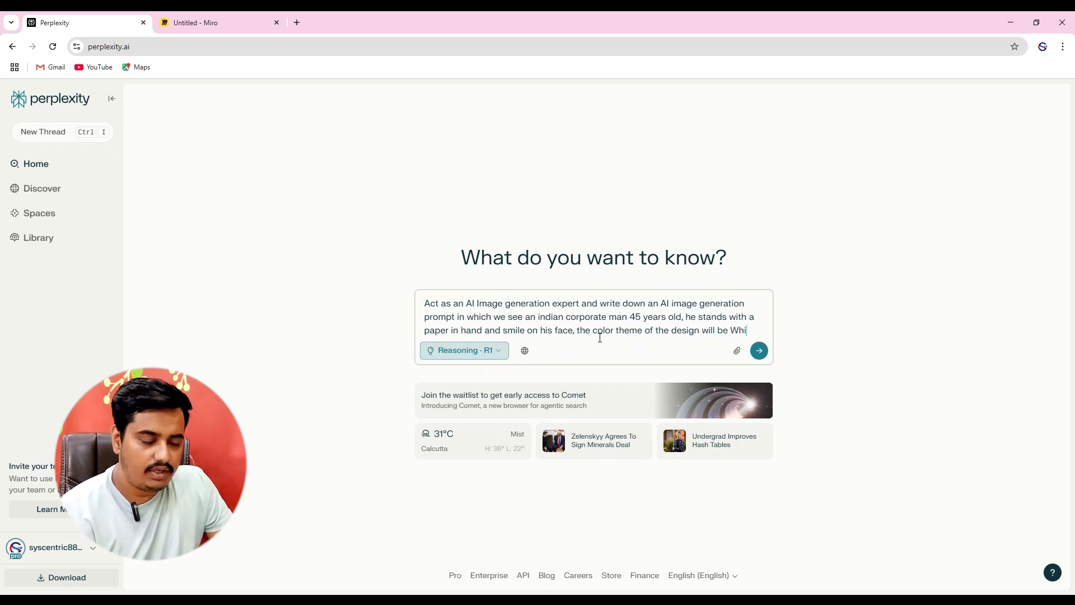
pyautogui.write('te, Gre')
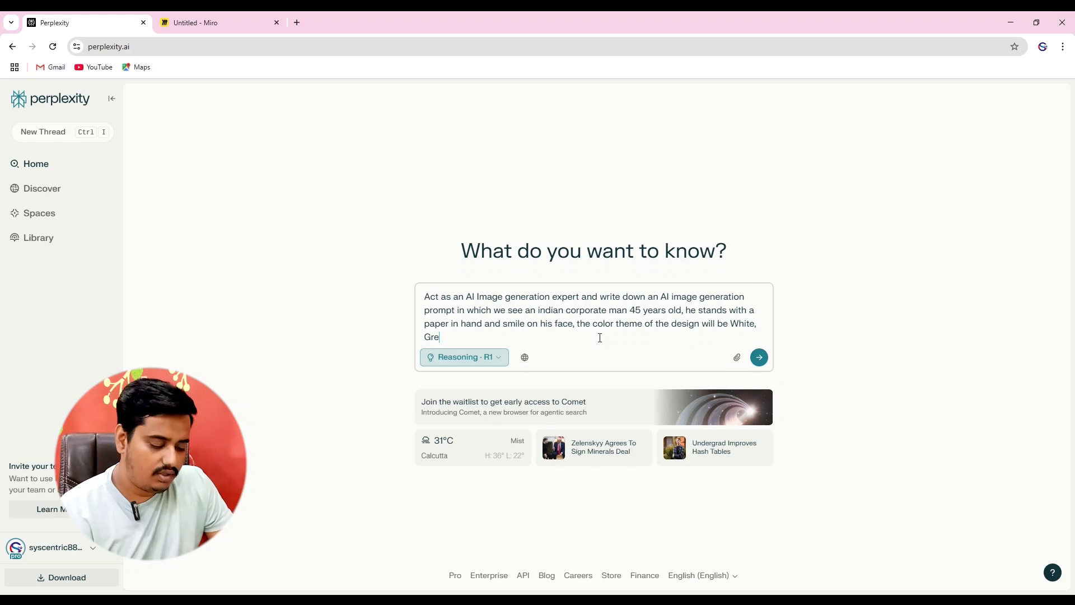
pyautogui.write('en &')
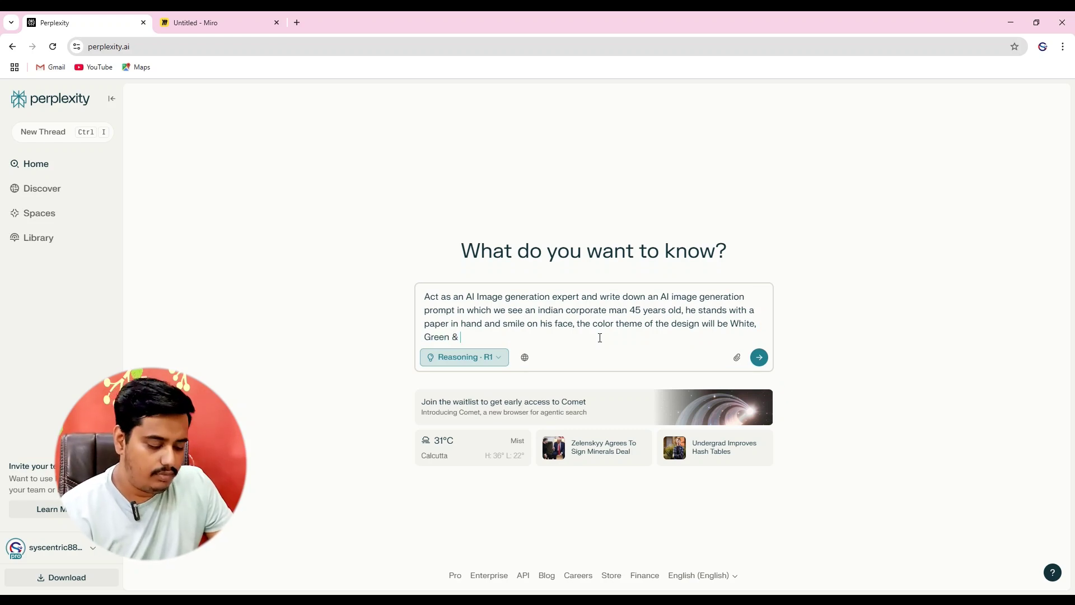
pyautogui.write(' n')
pyautogui.write('lue')
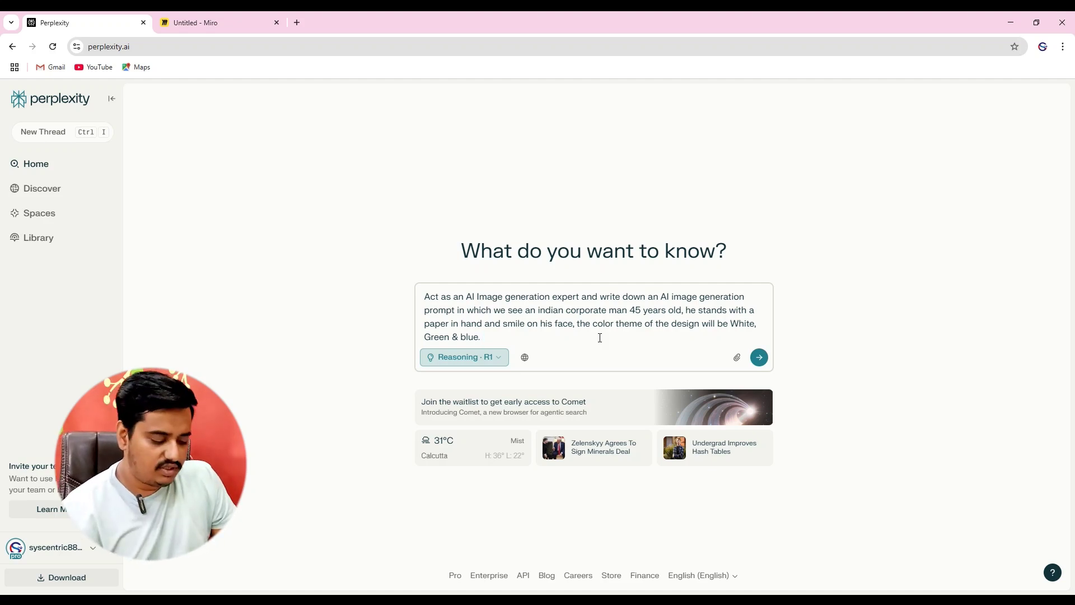
# Add the client's background to the prompt: "The client for which i want you to create this advertisement works in the finance industry.".
pyautogui.write('. The client for ')
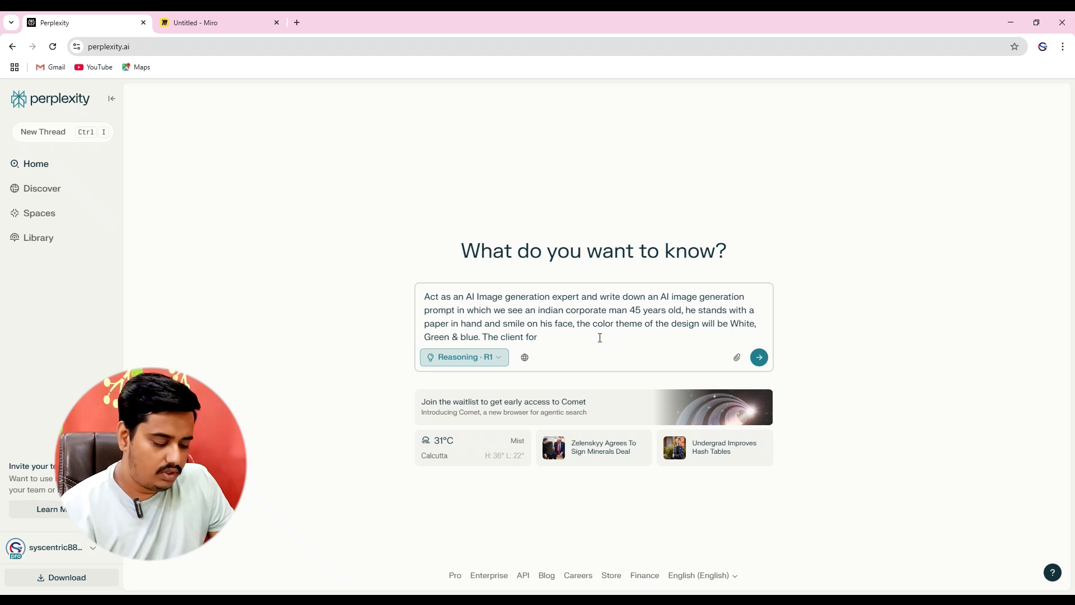
pyautogui.write('which')
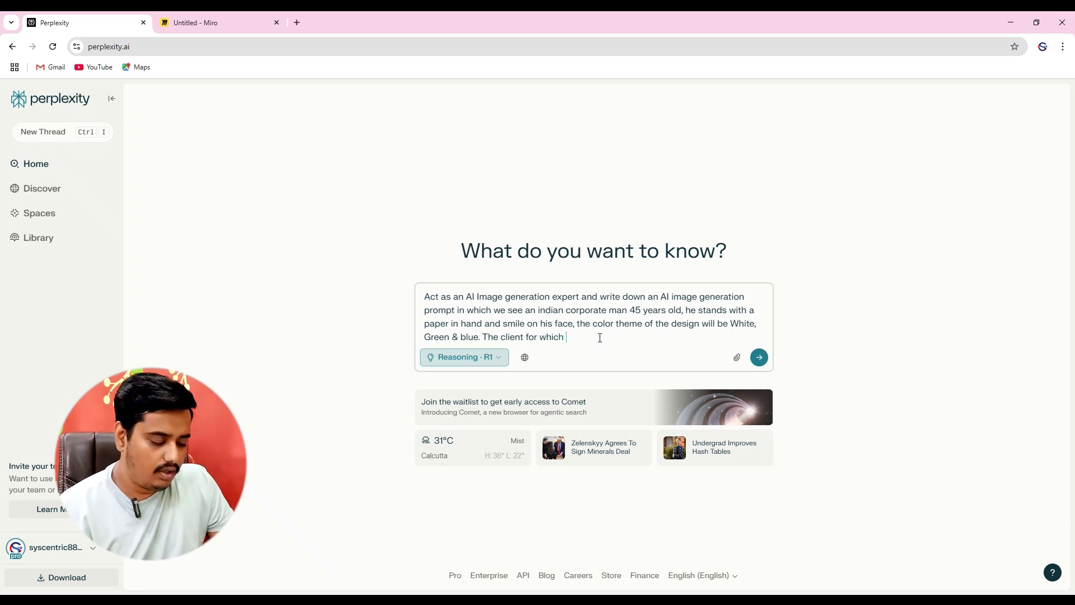
pyautogui.write(' i want y')
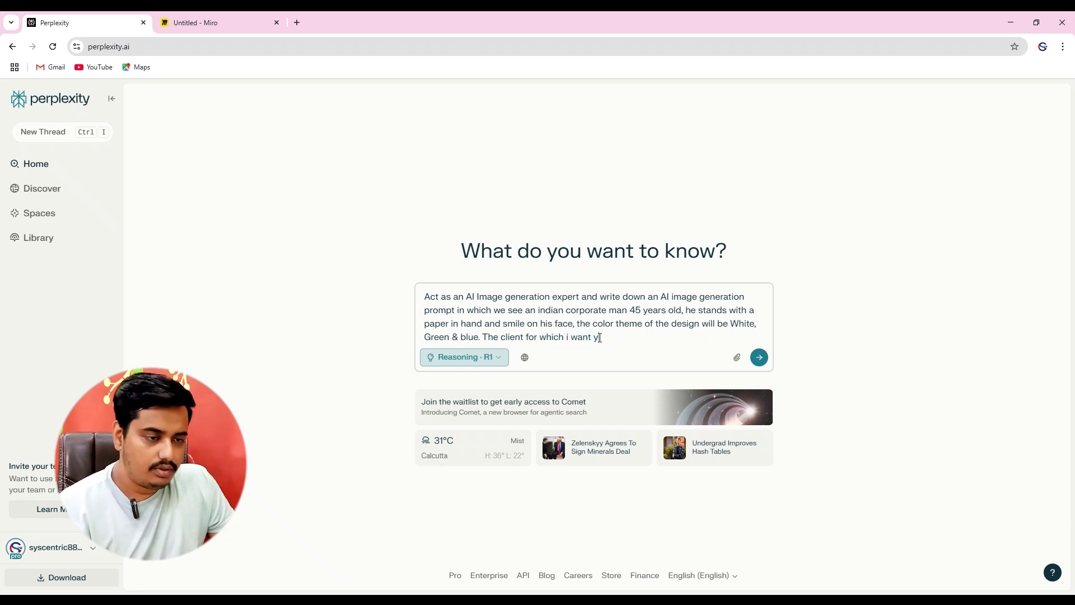
pyautogui.write('ou ')
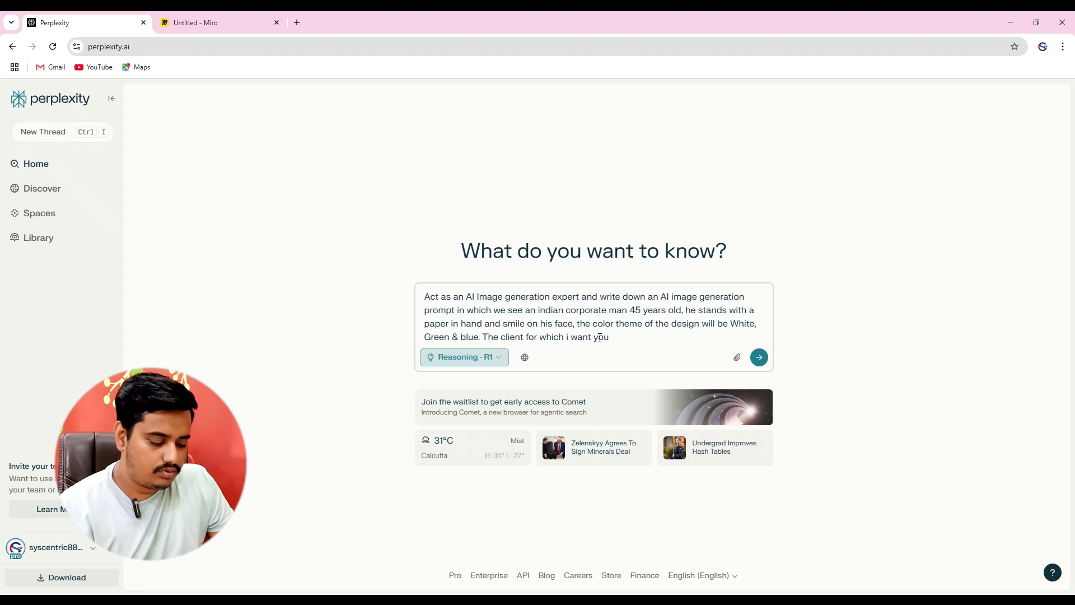
pyautogui.write('to cr')
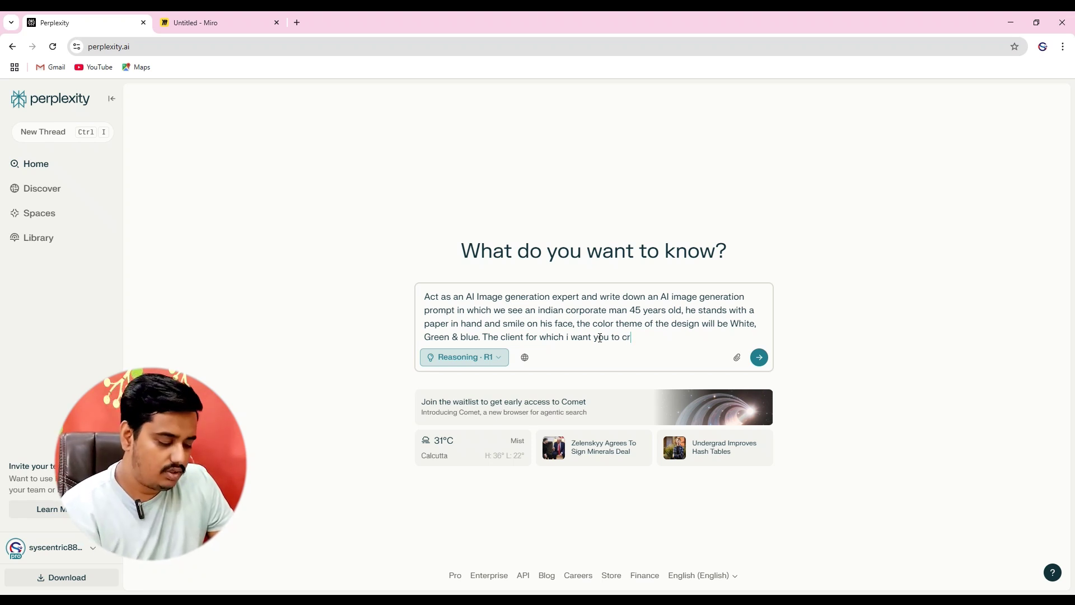
pyautogui.write('eate this')
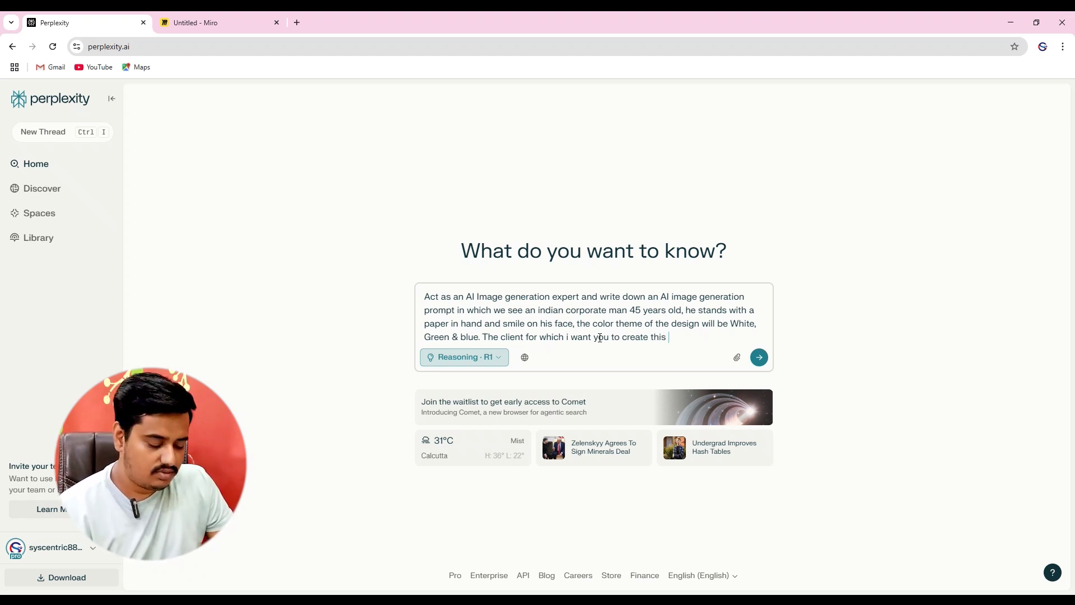
pyautogui.write(' advertsme')
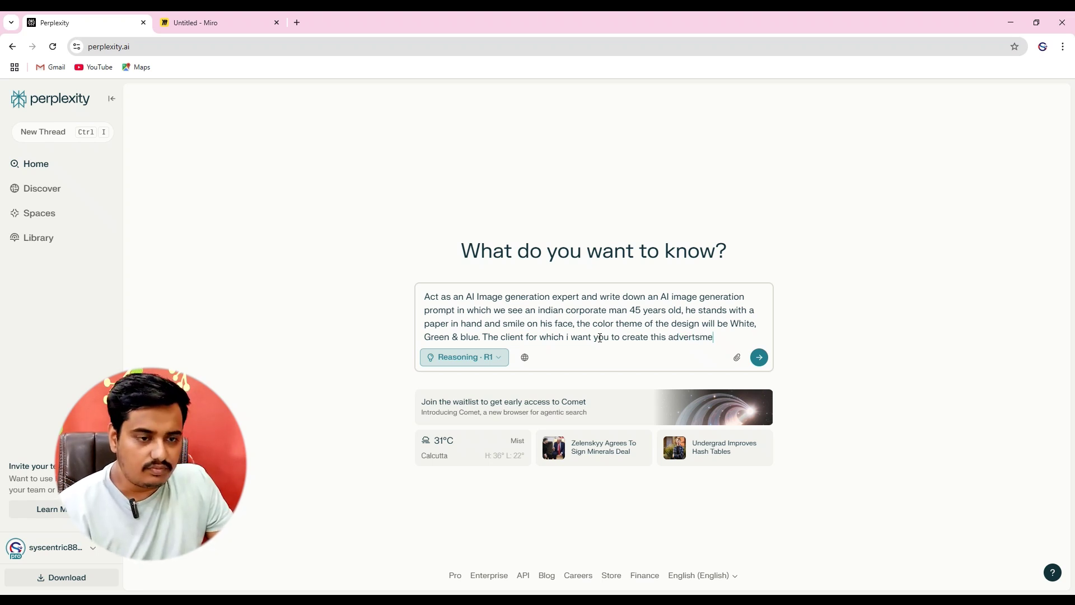
pyautogui.press('BackSpace')
pyautogui.press('BackSpace')
pyautogui.press('BackSpace')
pyautogui.write('isement')
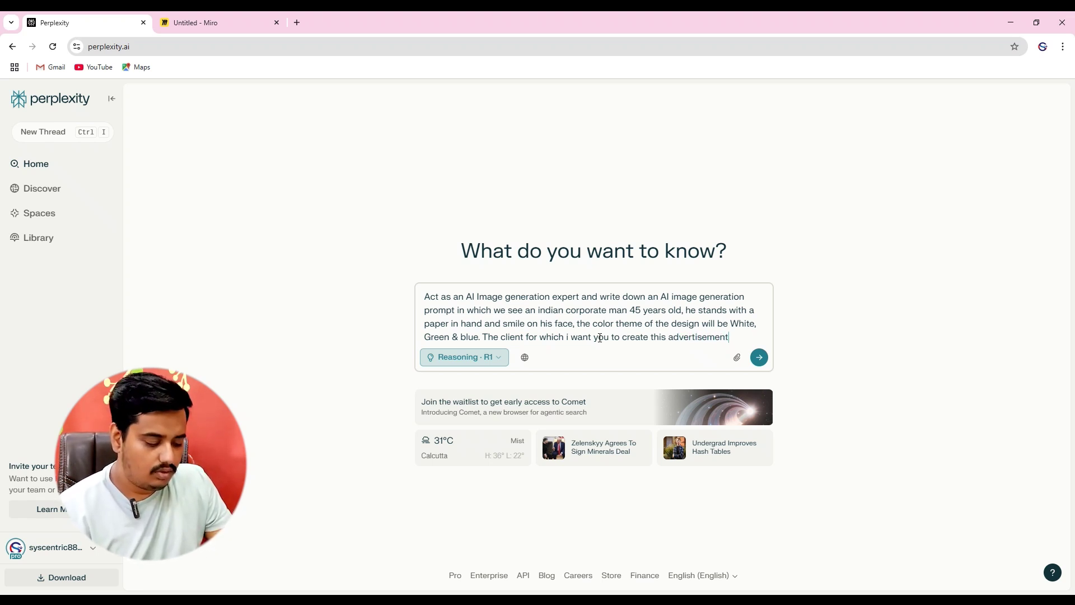
pyautogui.write(' works')
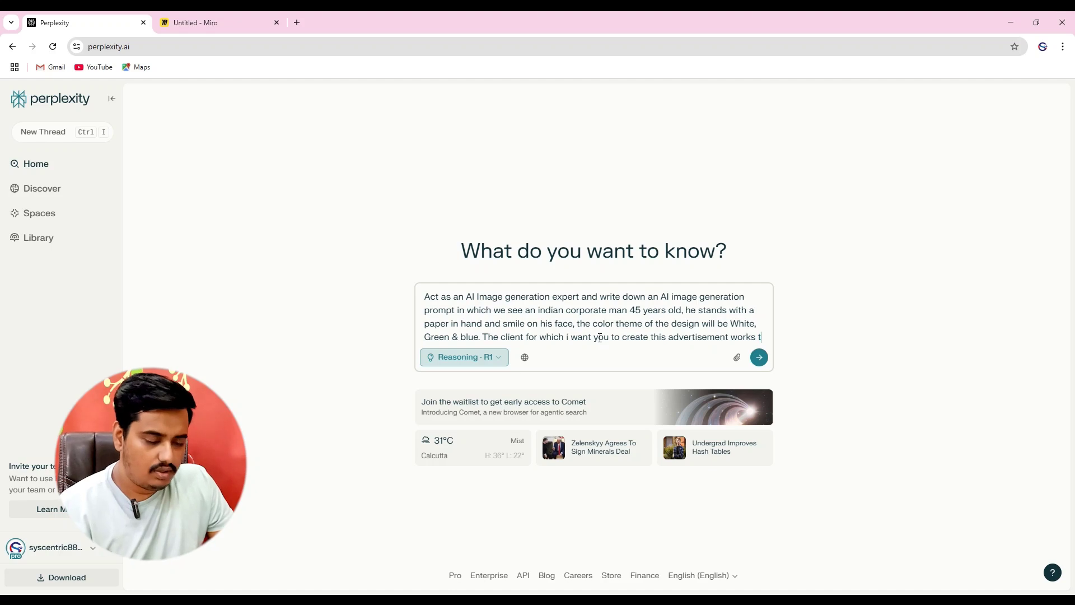
pyautogui.write(' in the ')
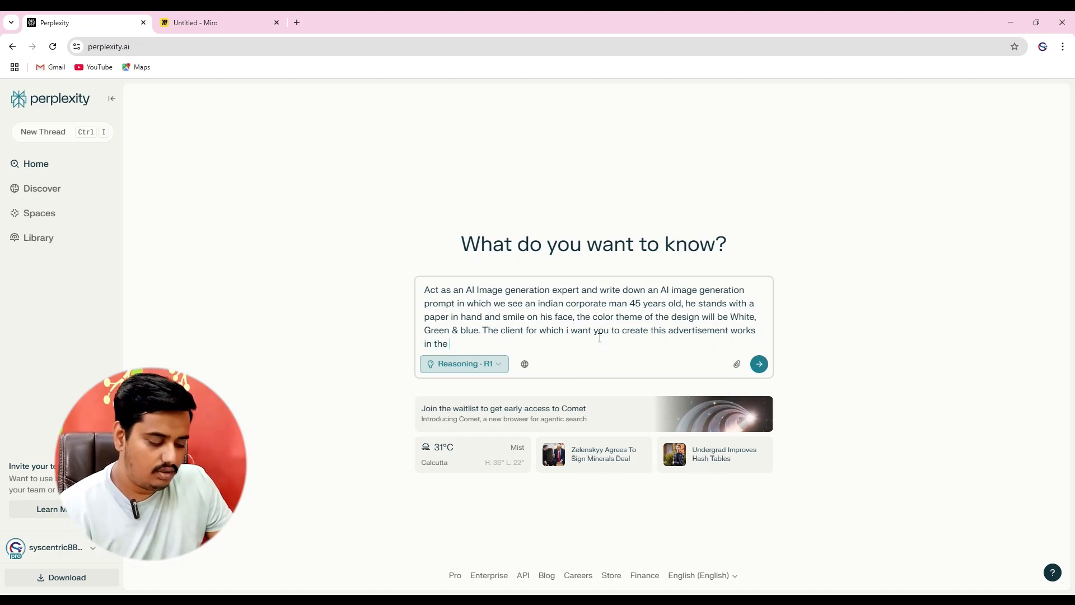
pyautogui.write('finance ')
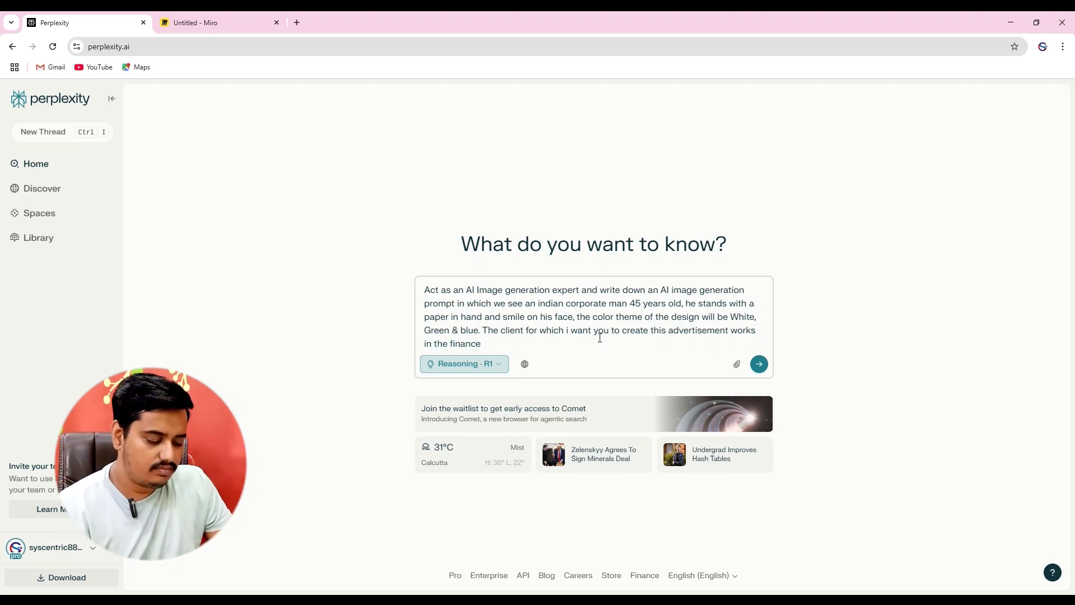
pyautogui.write('industry. ')
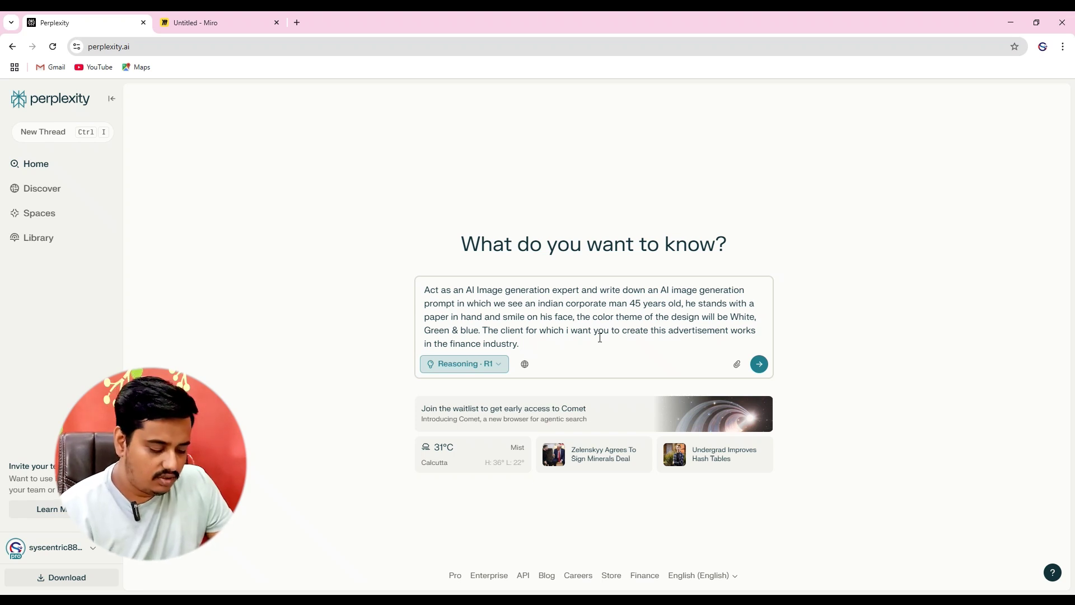
# Append the caption instruction to the prompt: Use this caption in bold in the design, "Get Business Loan at Lowest Interest".
pyautogui.write('Use this c')
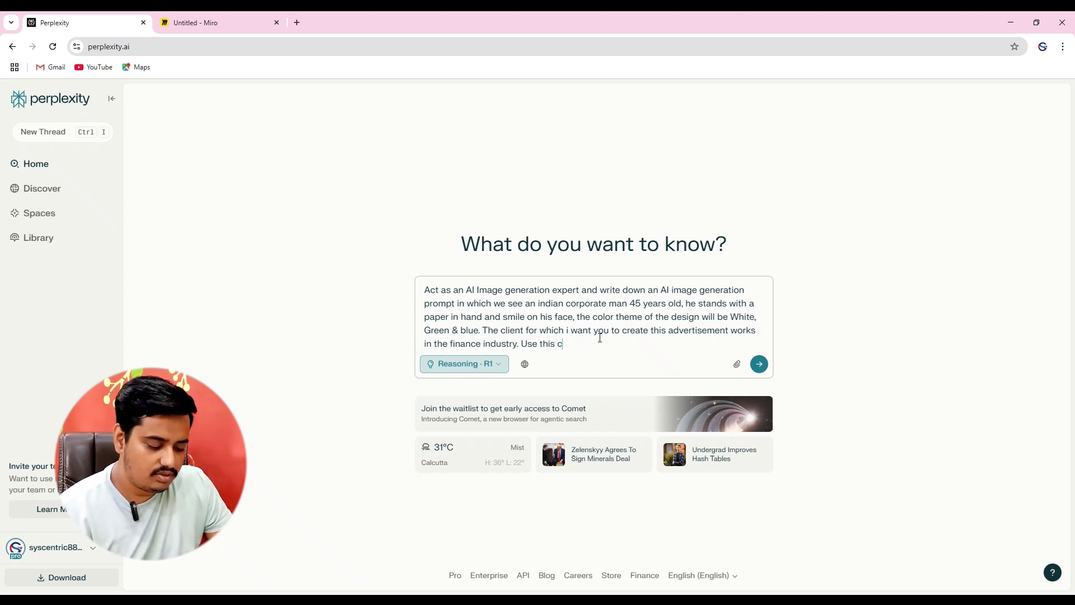
pyautogui.write('aption in')
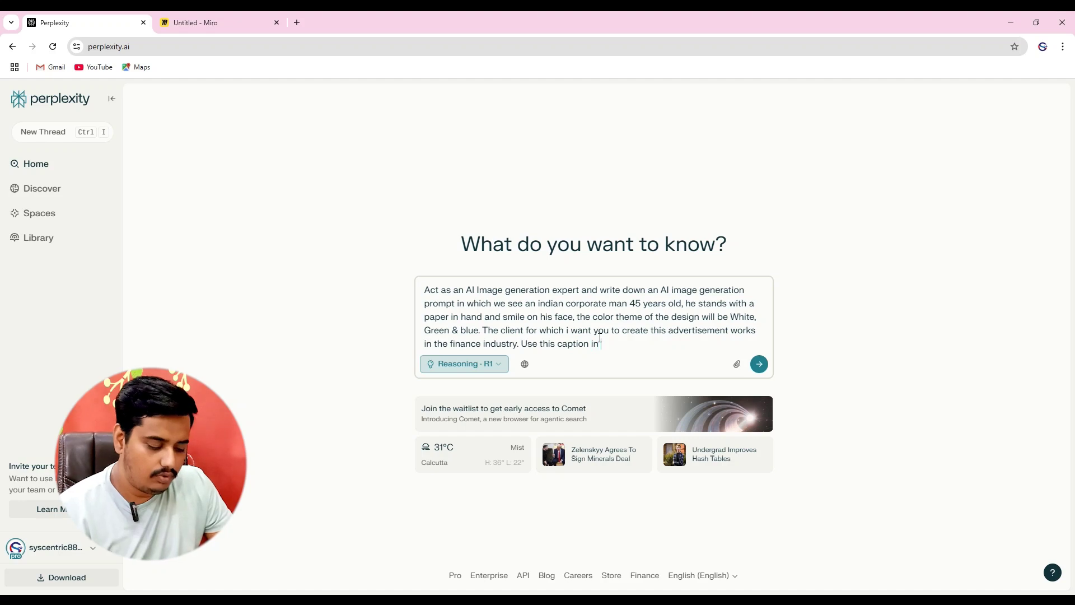
pyautogui.write(' bold in t')
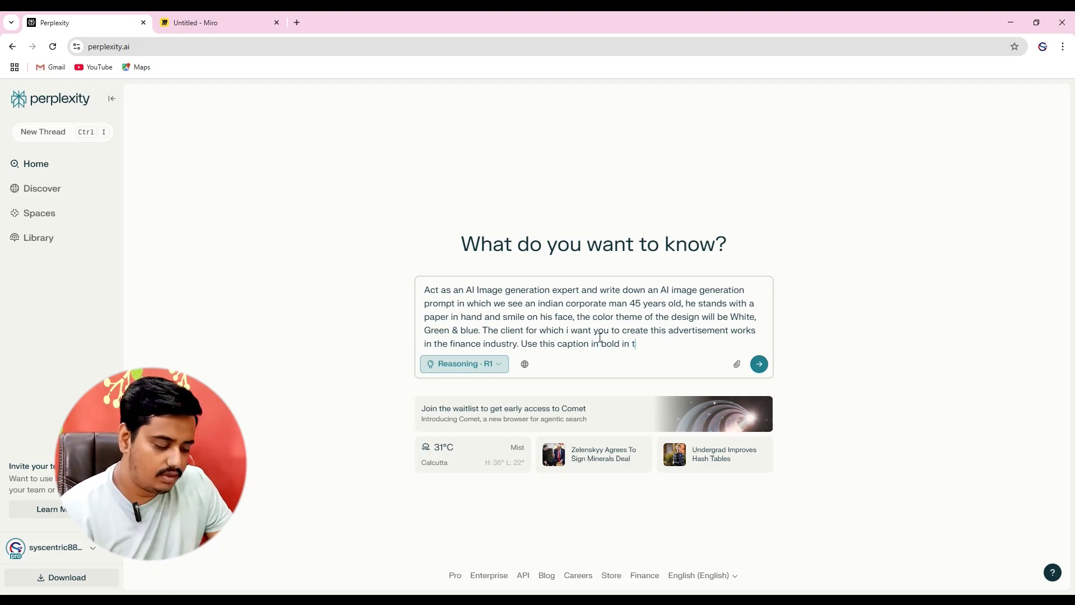
pyautogui.write('he design')
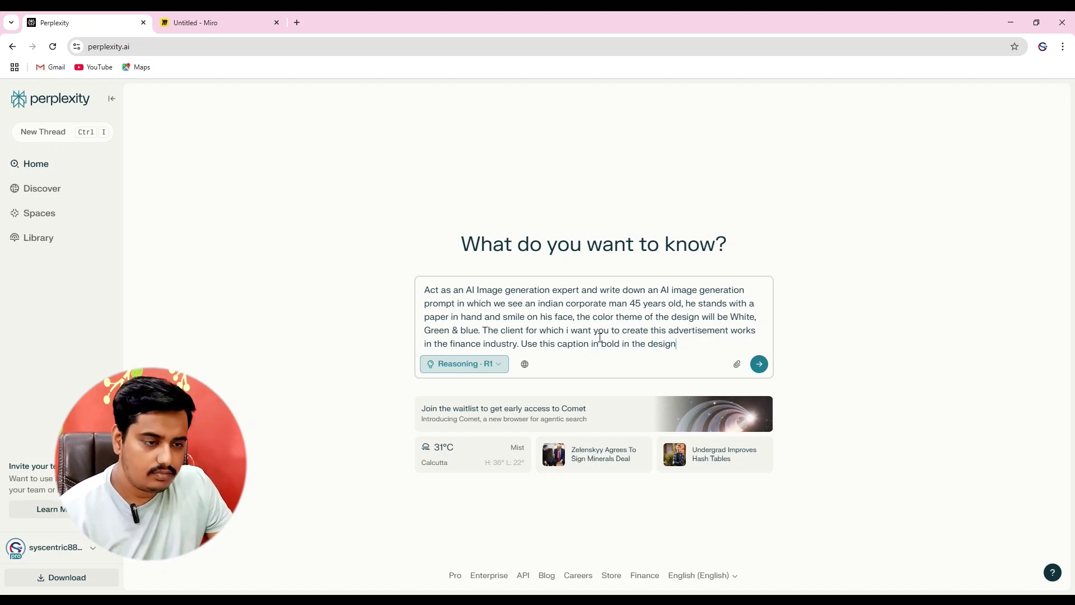
pyautogui.write(', ""')
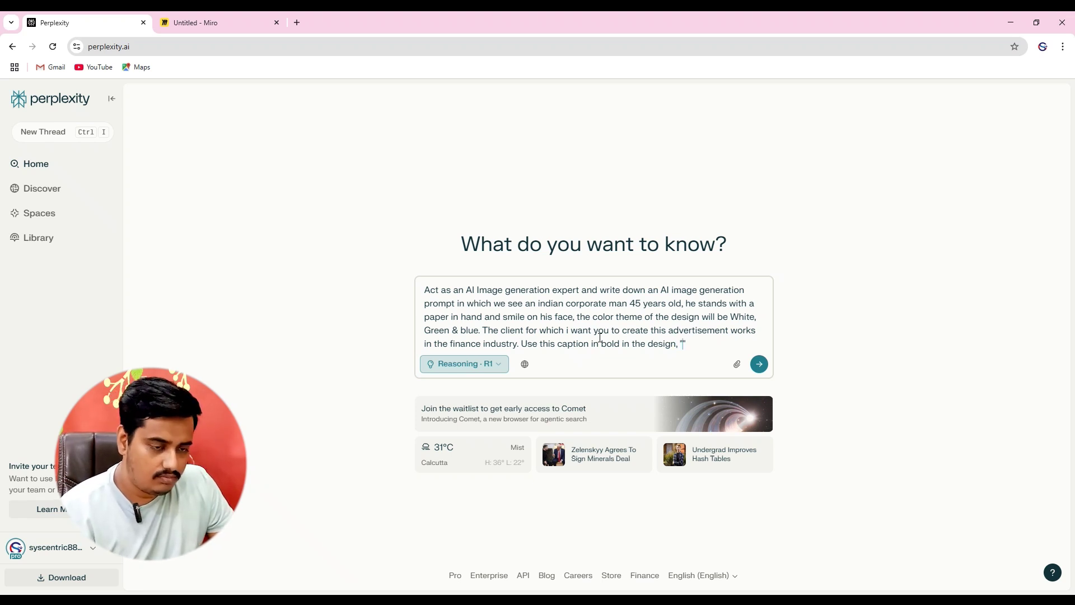
pyautogui.write('Get ')
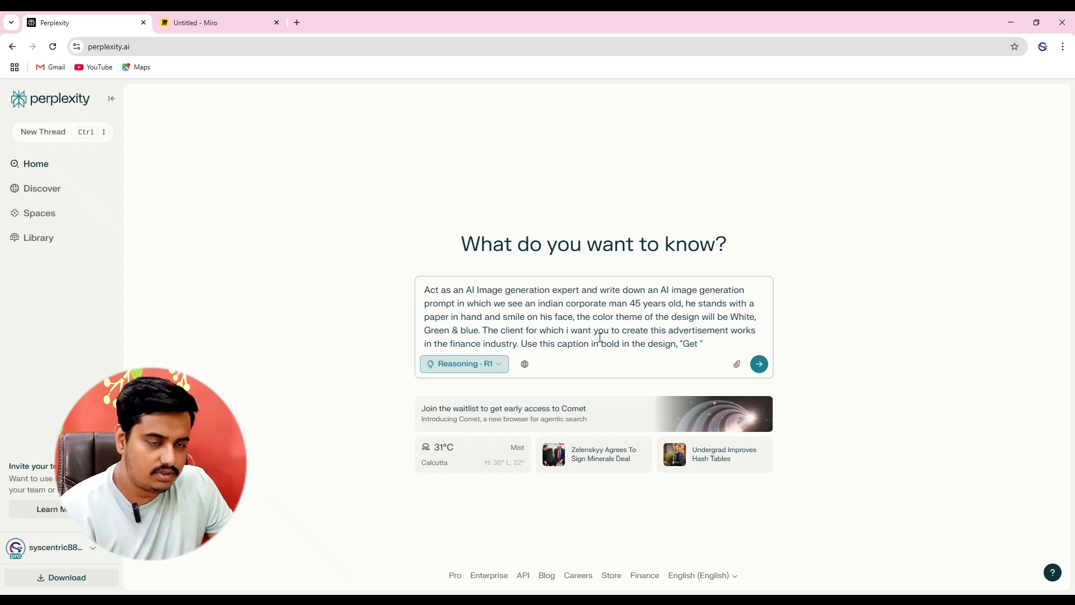
pyautogui.write('Business Loan ')
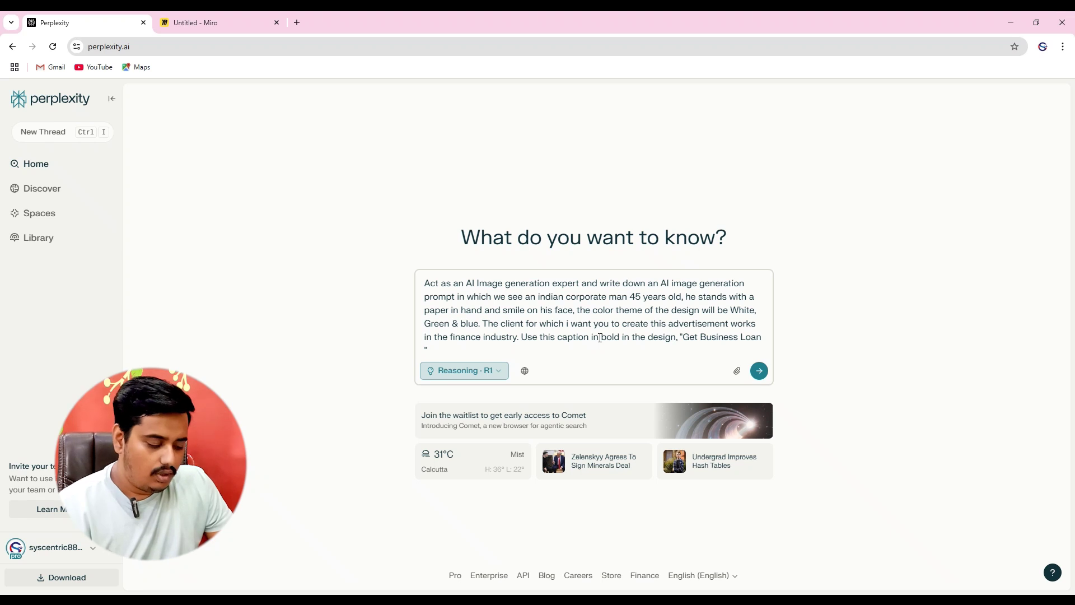
pyautogui.write('at Lowe')
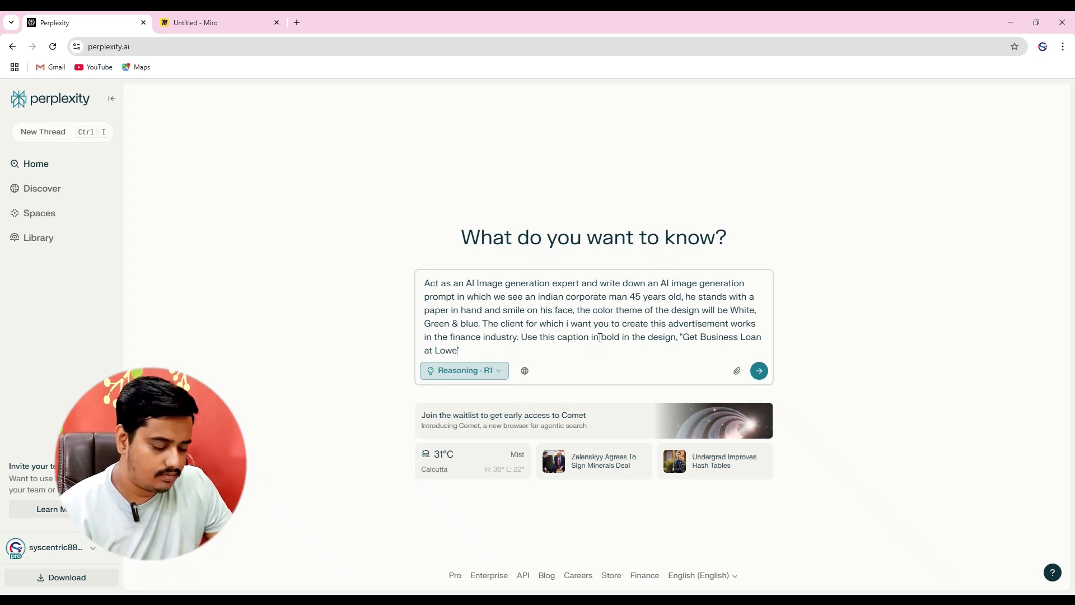
pyautogui.write('st Interets')
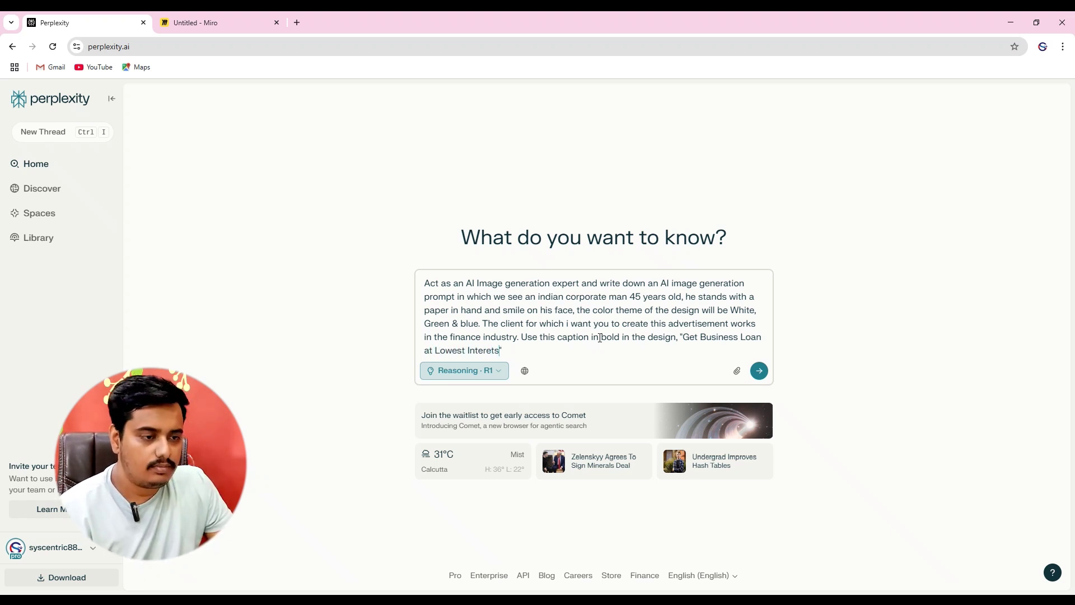
pyautogui.press('BackSpace')
pyautogui.press('BackSpace')
pyautogui.write('st')
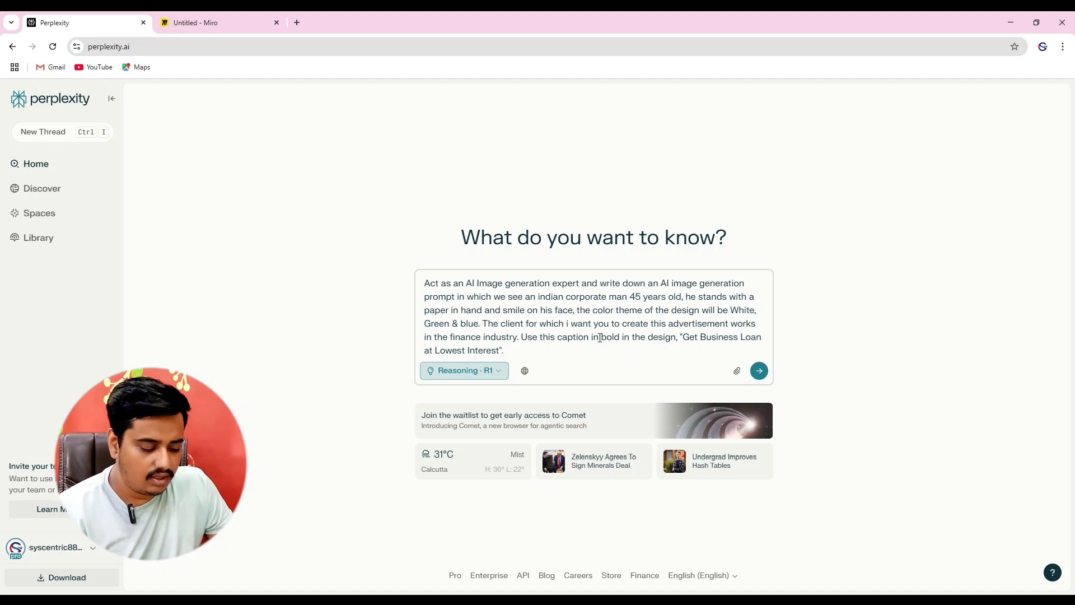
# Exclude logos by adding the sentence "Do not use any logo in the design." to the prompt.
pyautogui.write('Do not')
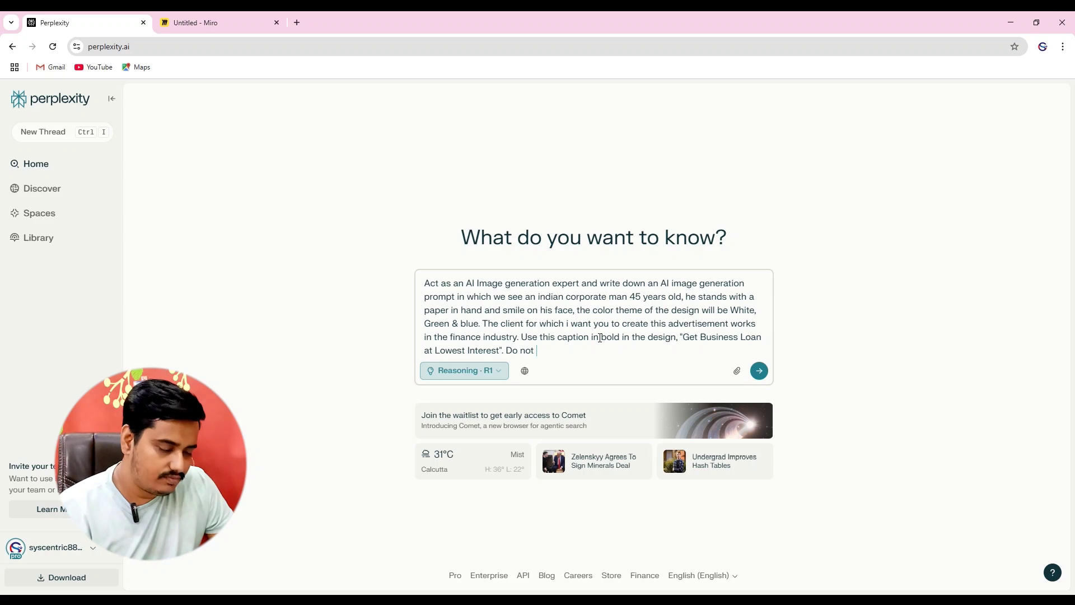
pyautogui.write(' use any ')
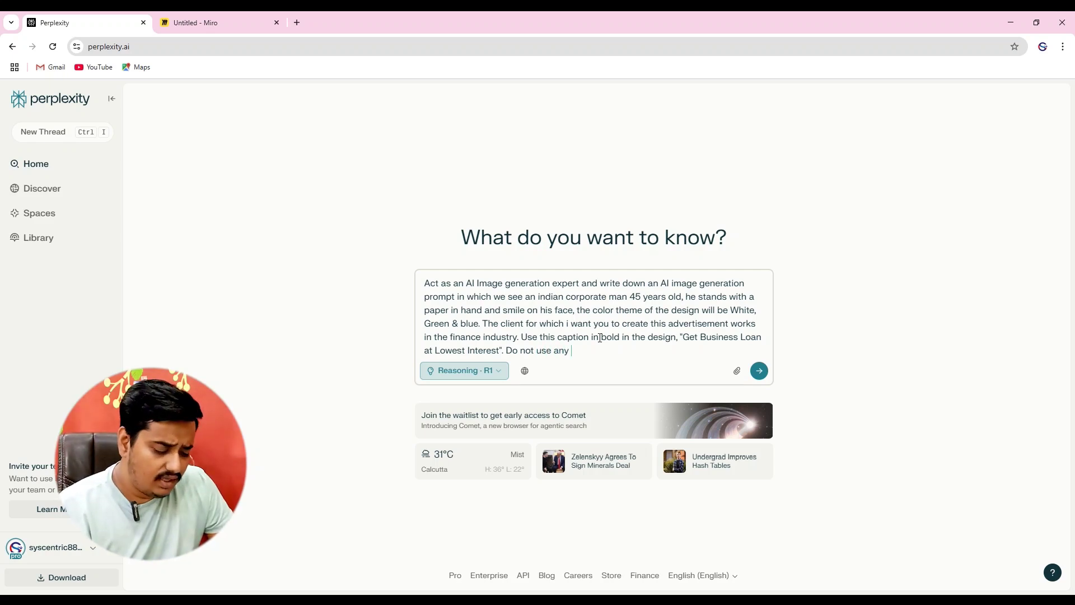
pyautogui.write('logo in ')
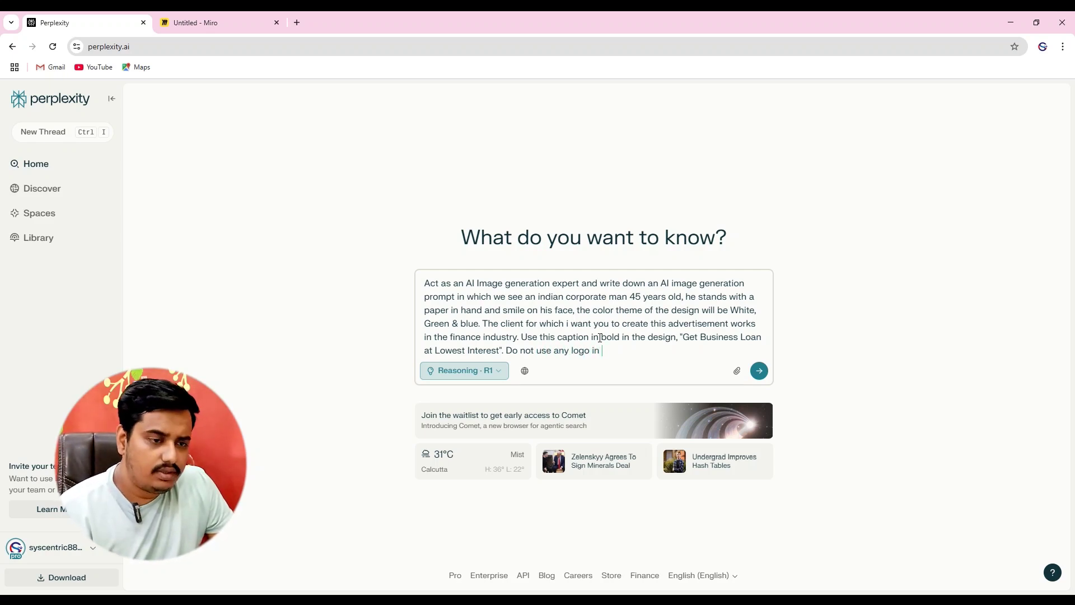
pyautogui.write('the design.')
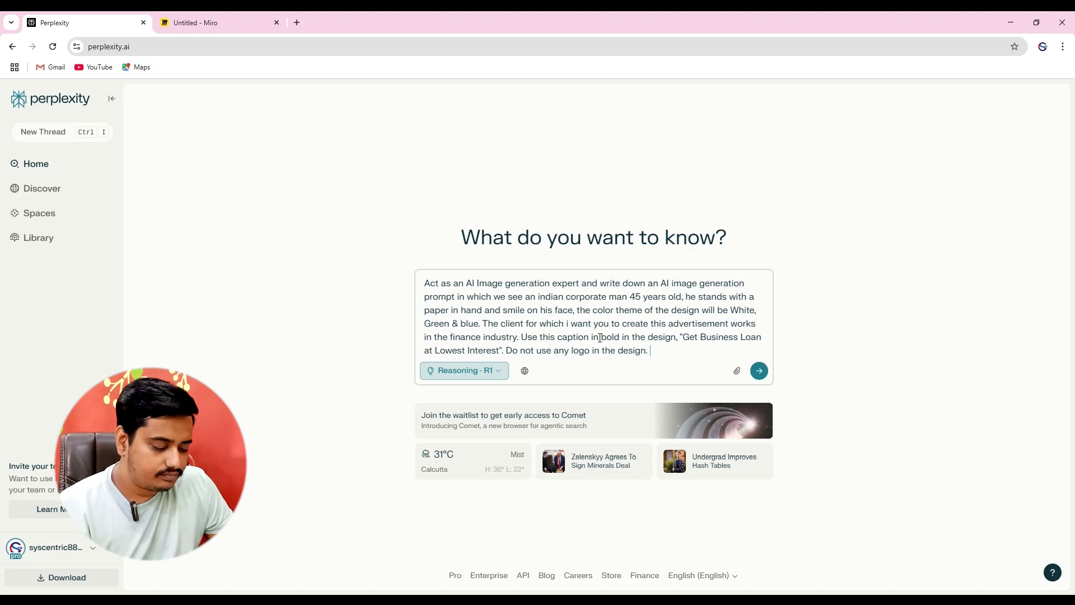
# Add the style requirement to the prompt with the words "I want this design to modern and".
pyautogui.write('I wan')
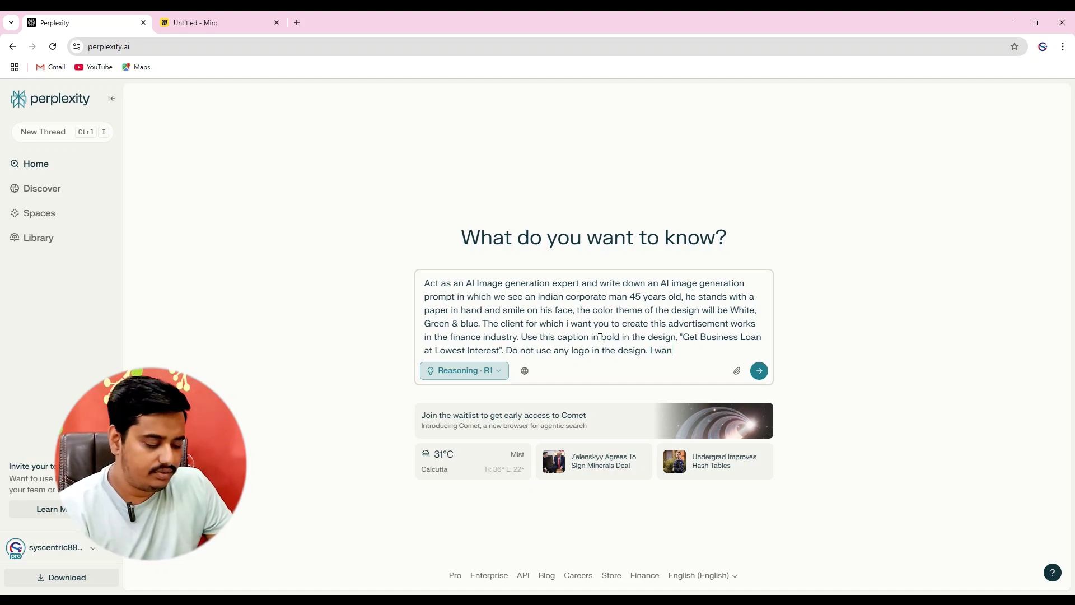
pyautogui.write('t this de')
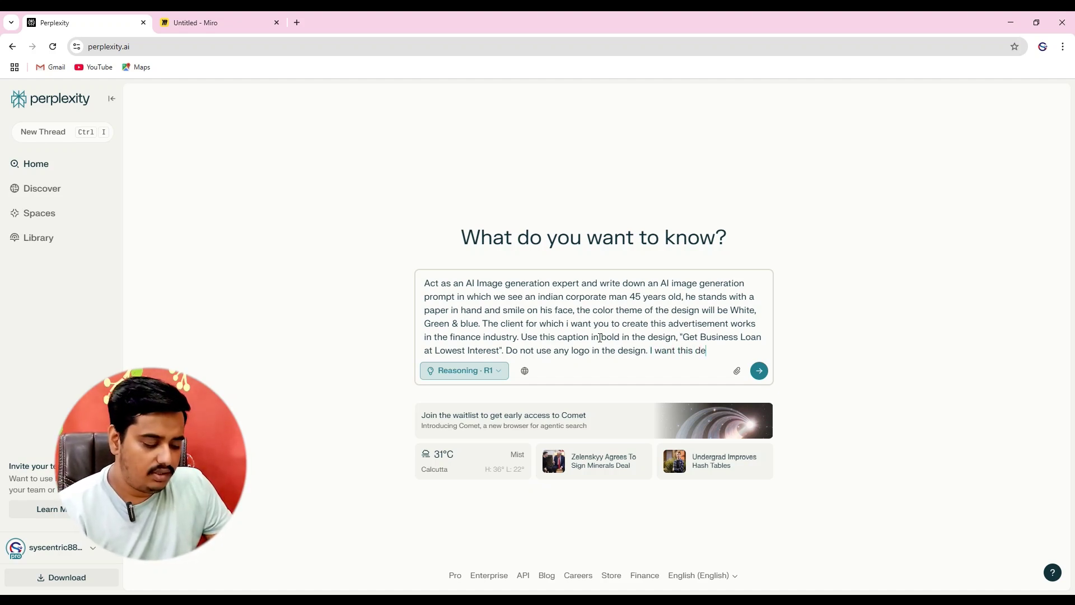
pyautogui.write('sign to ')
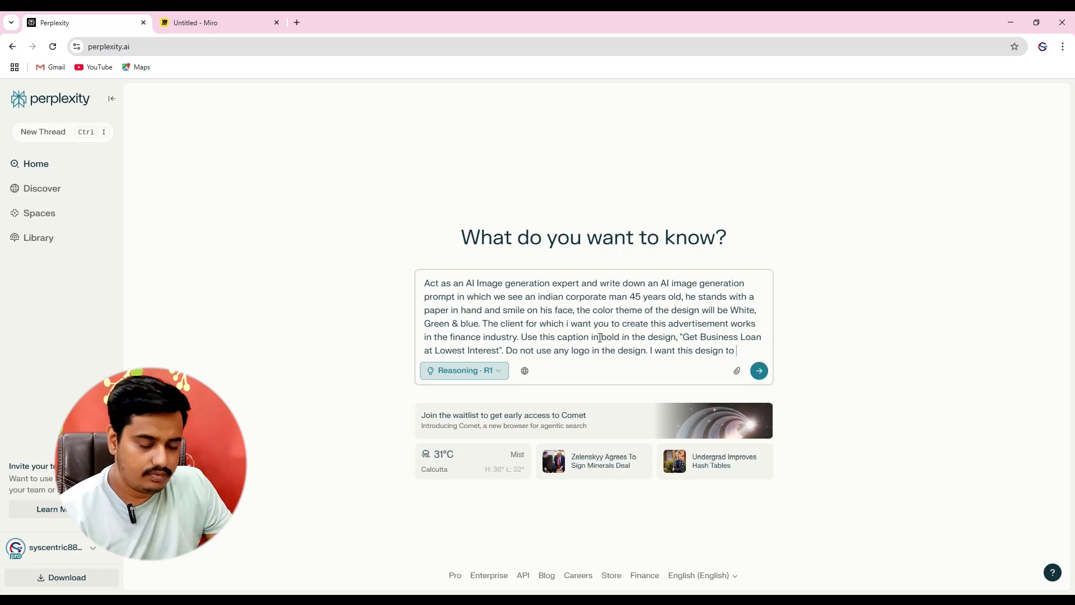
pyautogui.write('modern and')
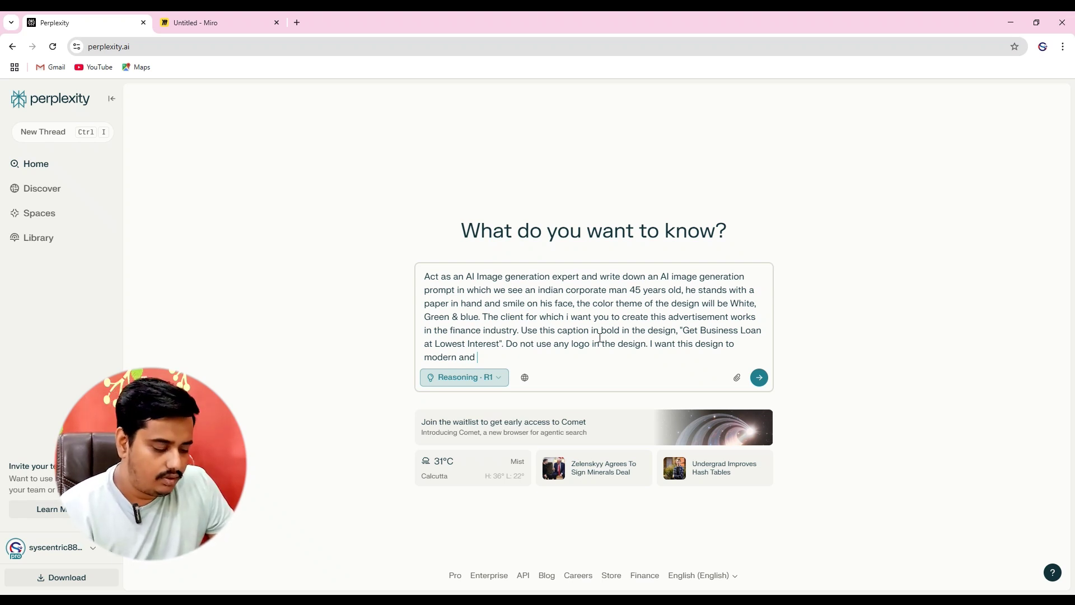
# Finish the request with "write the entire prompt in one paragraph." and submit it.
pyautogui.write('write ')
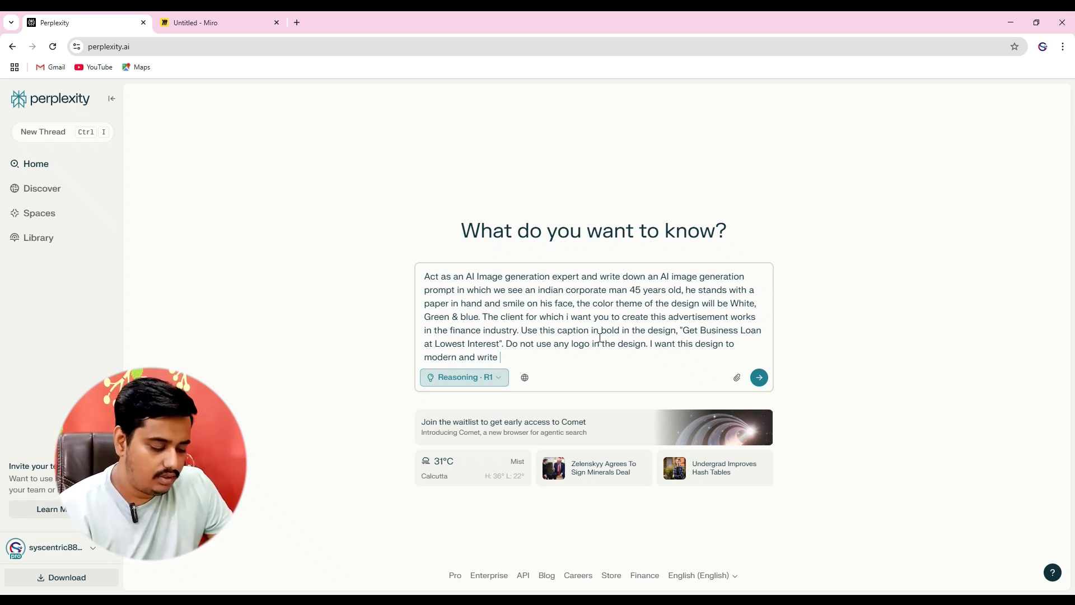
pyautogui.write('the')
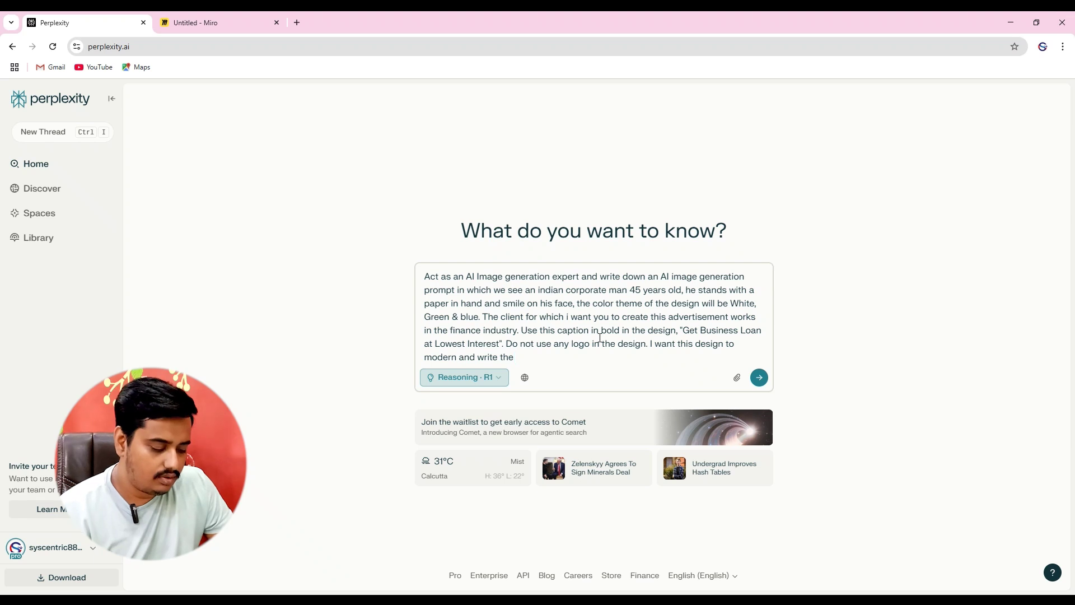
pyautogui.write(' entir')
pyautogui.write('e ')
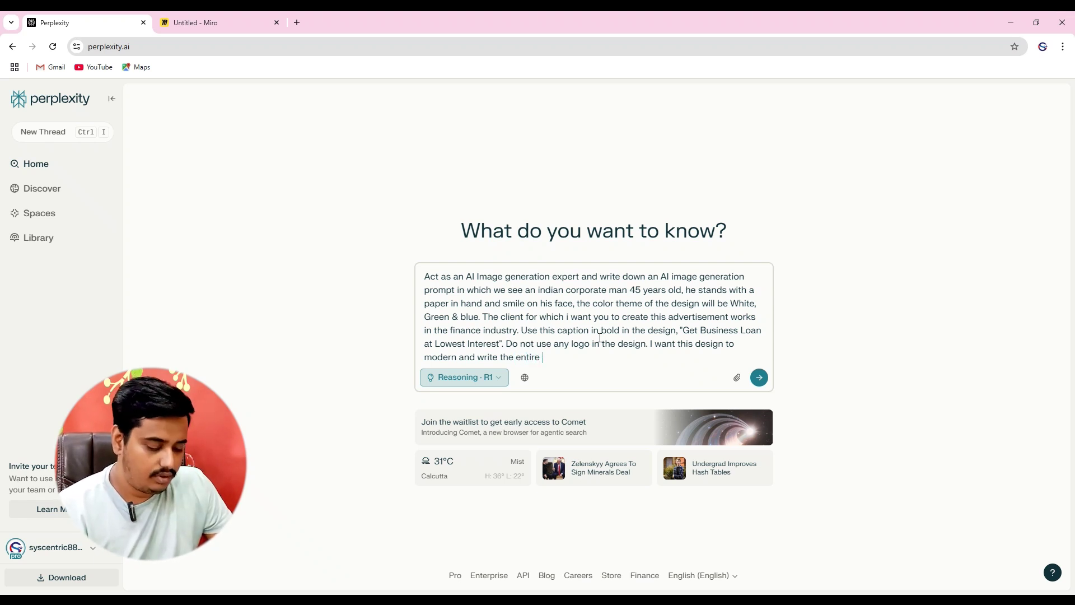
pyautogui.write('prompt ibn')
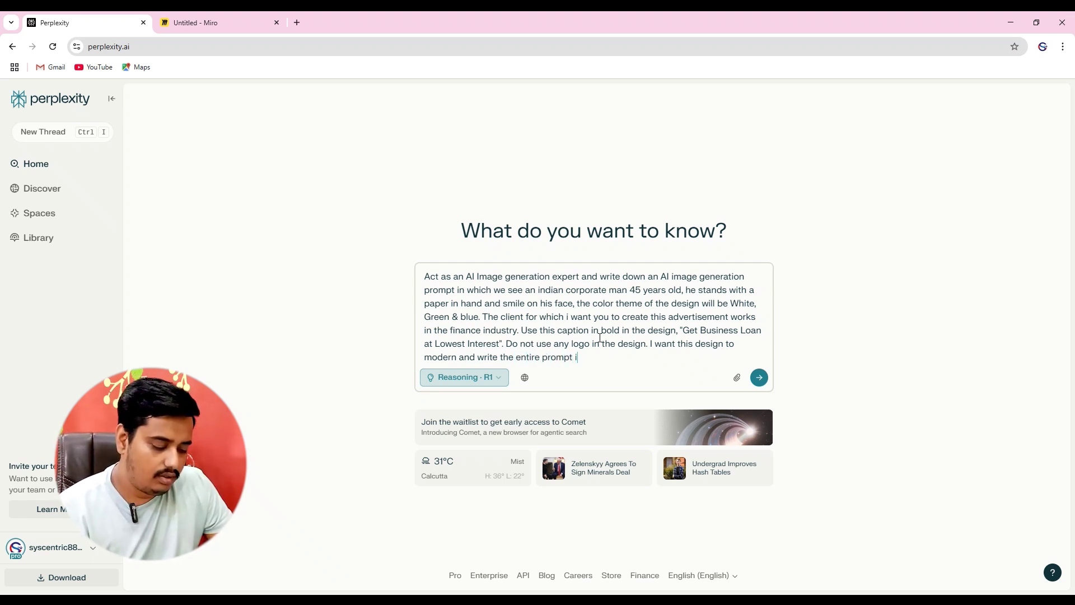
pyautogui.press('BackSpace')
pyautogui.write('n ')
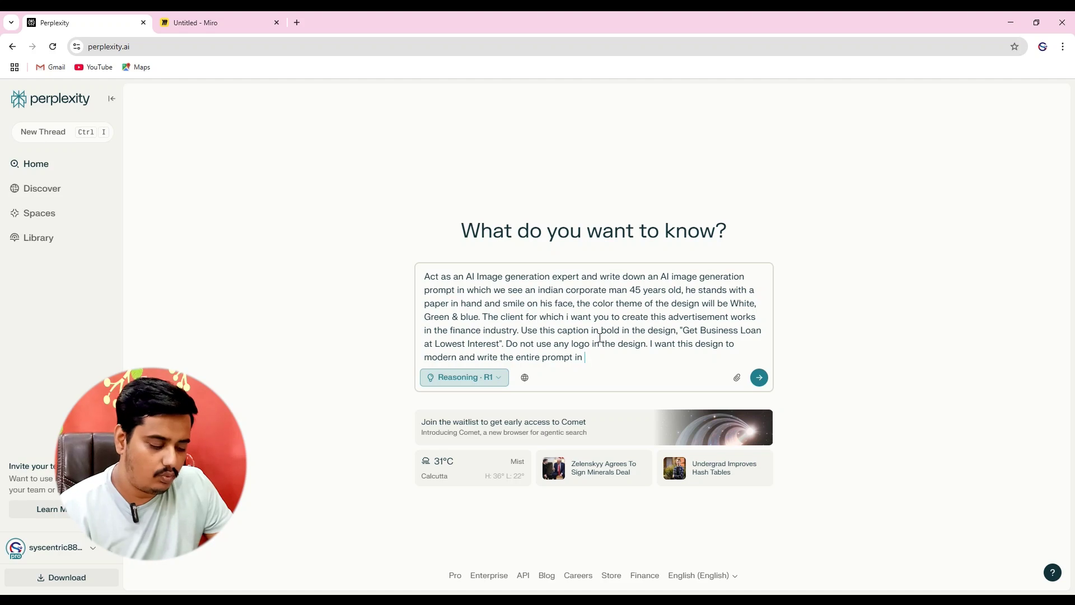
pyautogui.write('one paragraph.')
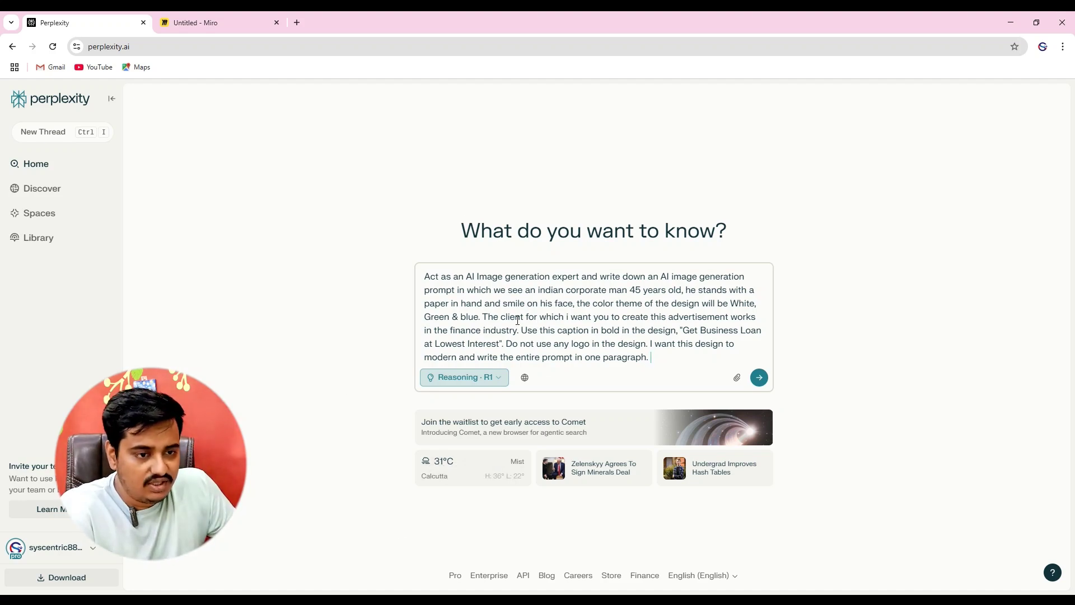
pyautogui.click(759, 377)
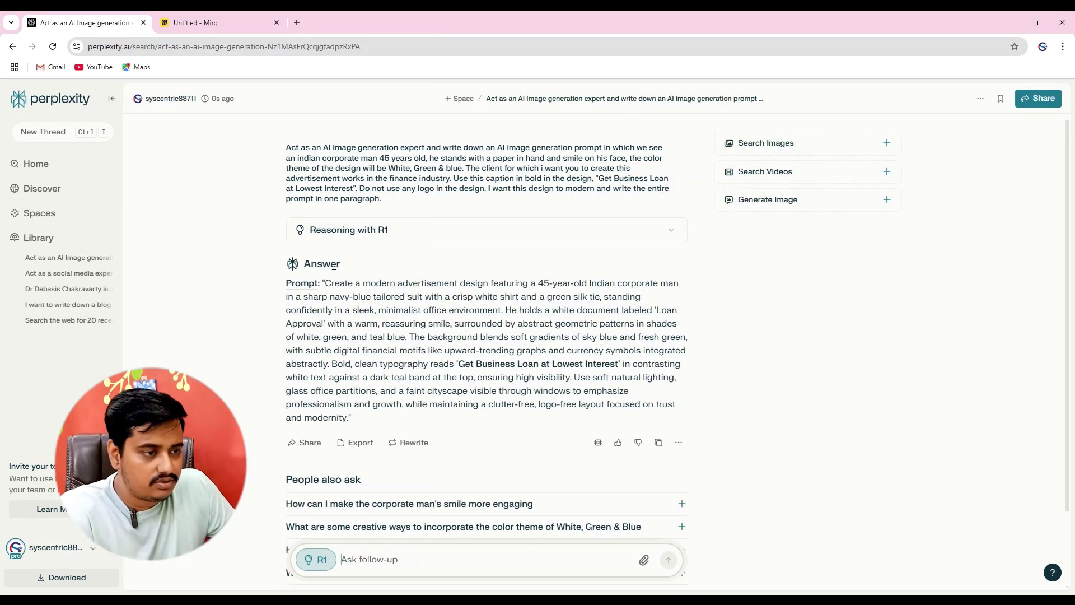
# Copy the generated advertisement prompt from the answer and open ideogram.ai in a new browser tab.
pyautogui.moveTo(326, 283); pyautogui.dragTo(351, 418)
pyautogui.hotkey('ctrl', 'c')
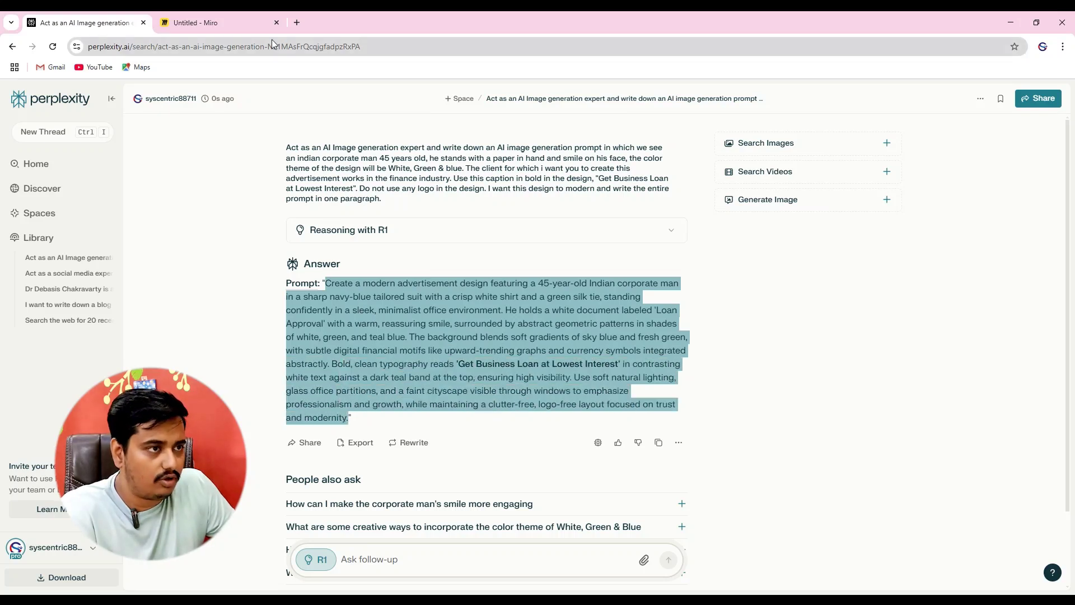
pyautogui.click(294, 26)
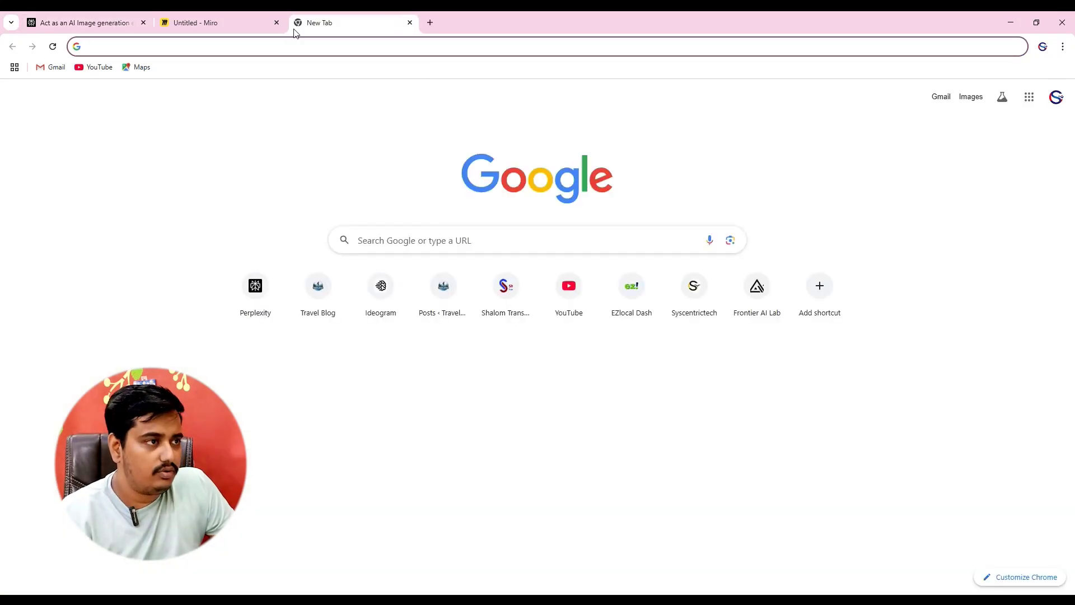
pyautogui.write('ideogram.ai')
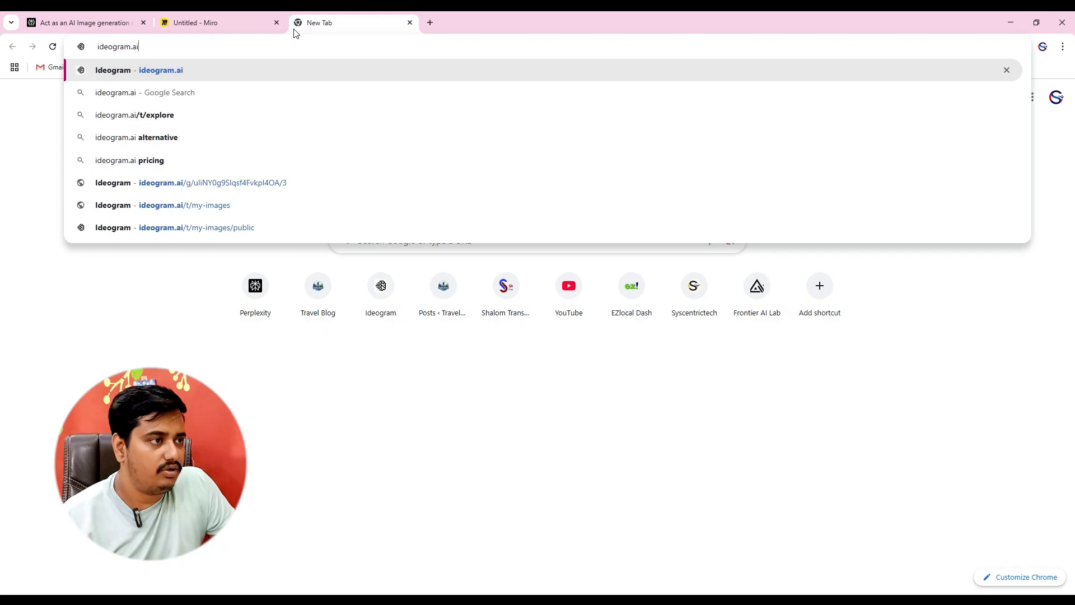
pyautogui.press('Return')
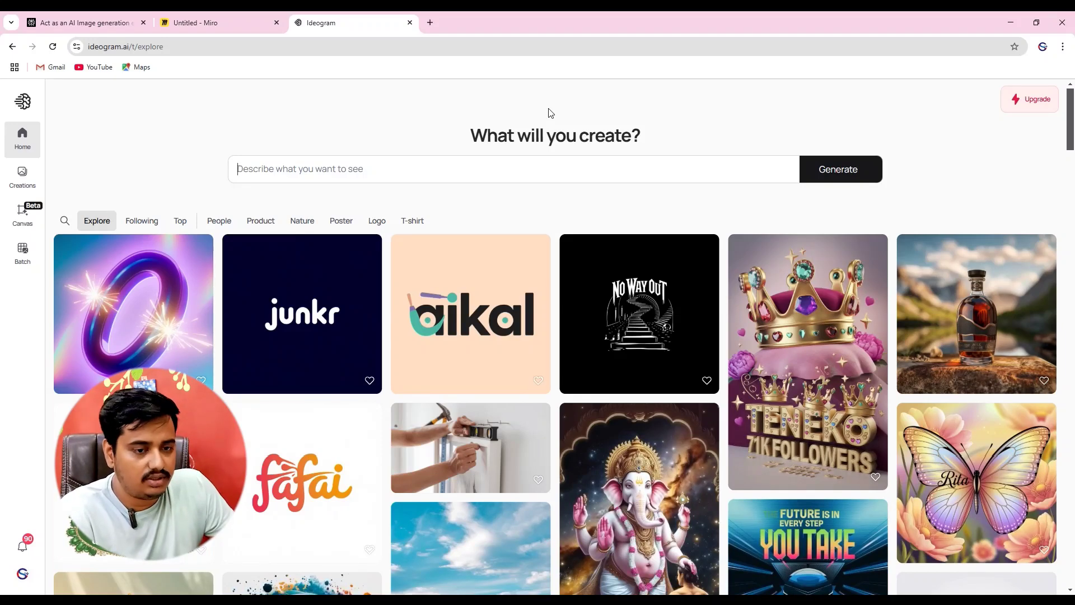
# Paste the copied prompt as the image description and generate the images with a 1:1 aspect ratio.
pyautogui.click(343, 181)
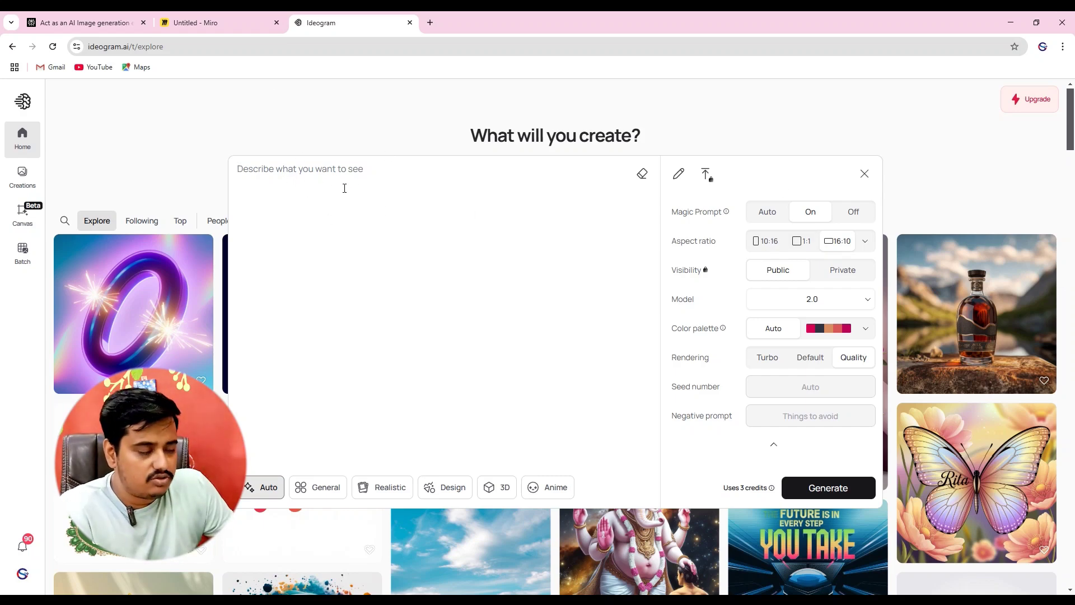
pyautogui.hotkey('ctrl', 'v')
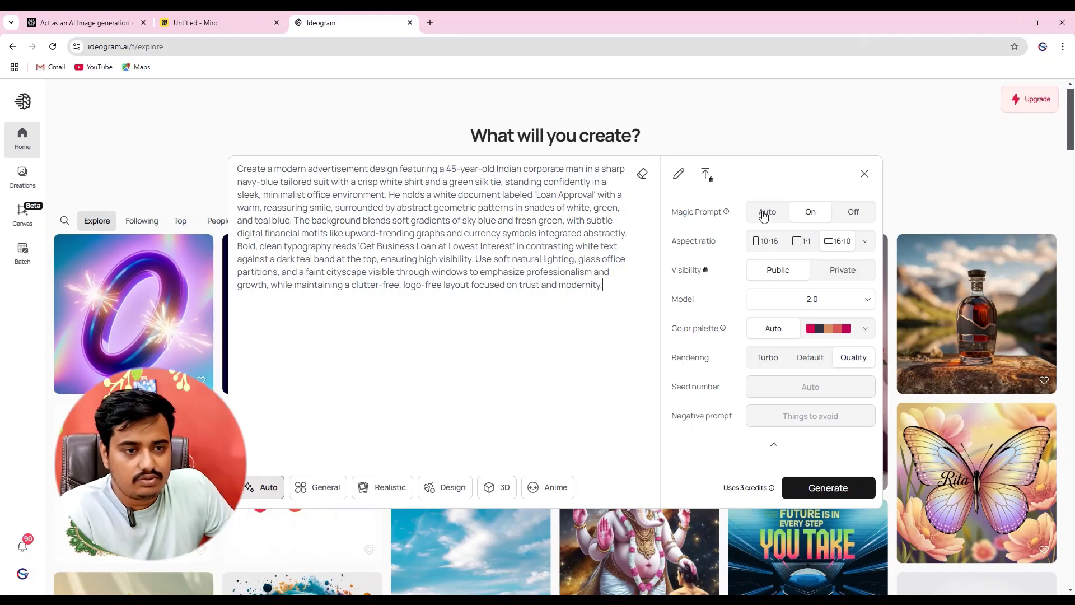
pyautogui.click(807, 242)
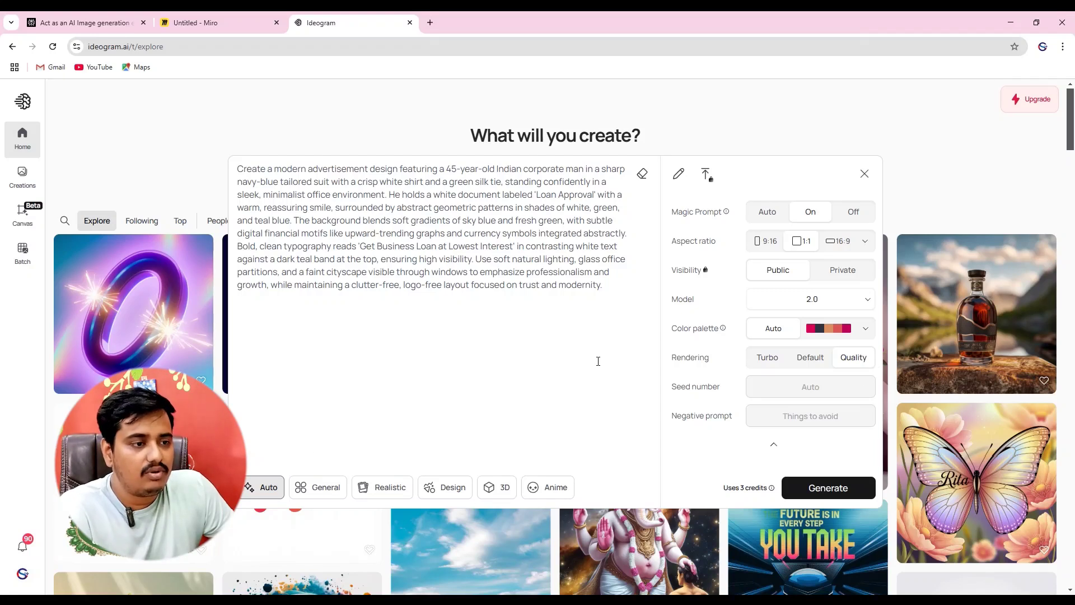
pyautogui.click(833, 497)
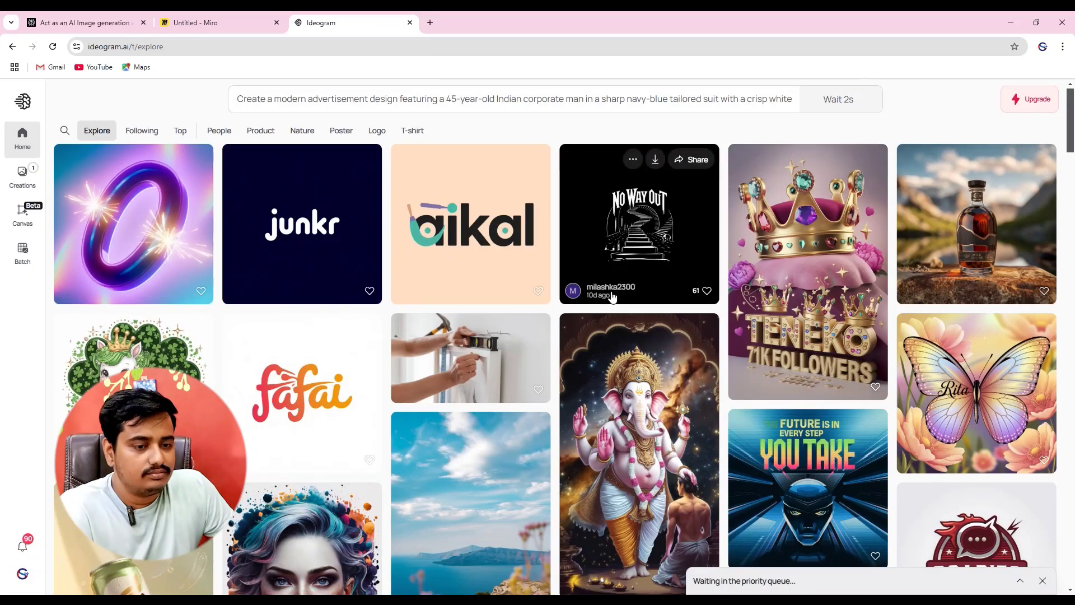
# Open the newly generated designs and download the first one, with the raised "Loan Approval" paper, as a PNG at 100% quality.
pyautogui.click(727, 583)
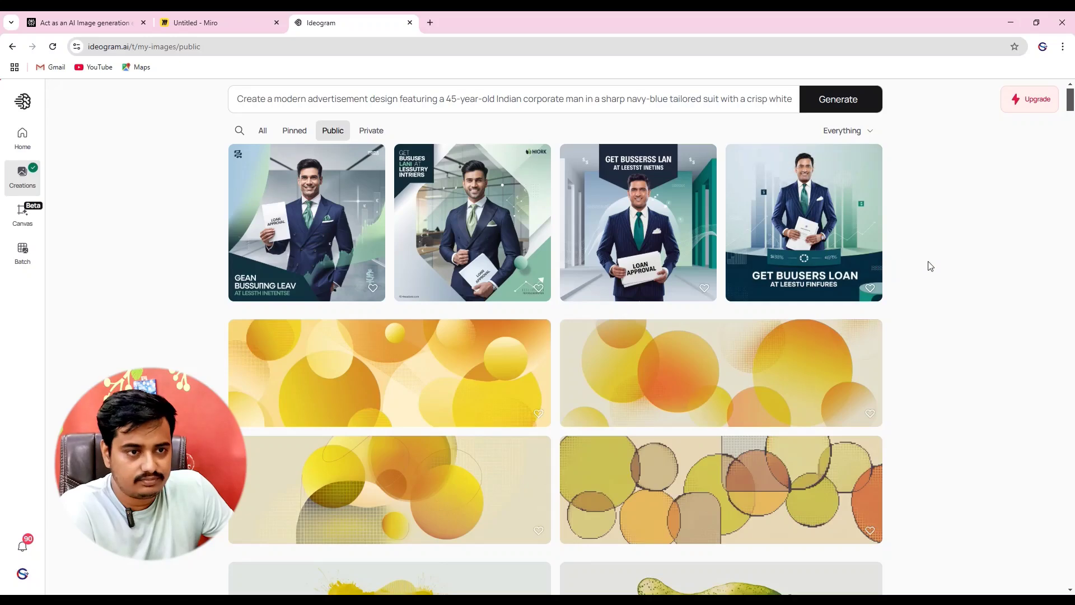
pyautogui.click(846, 221)
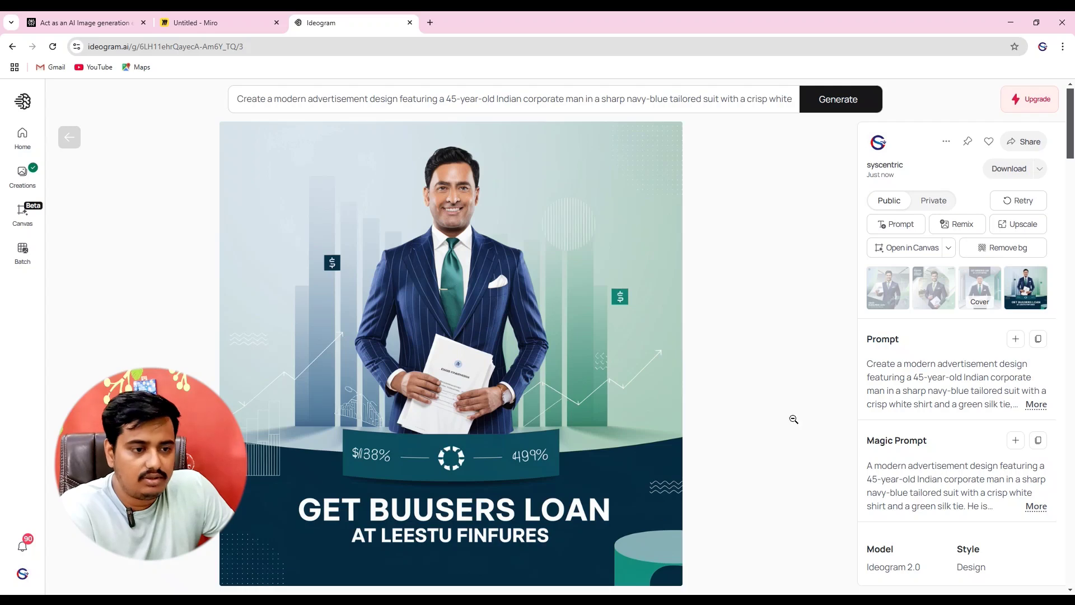
pyautogui.click(902, 302)
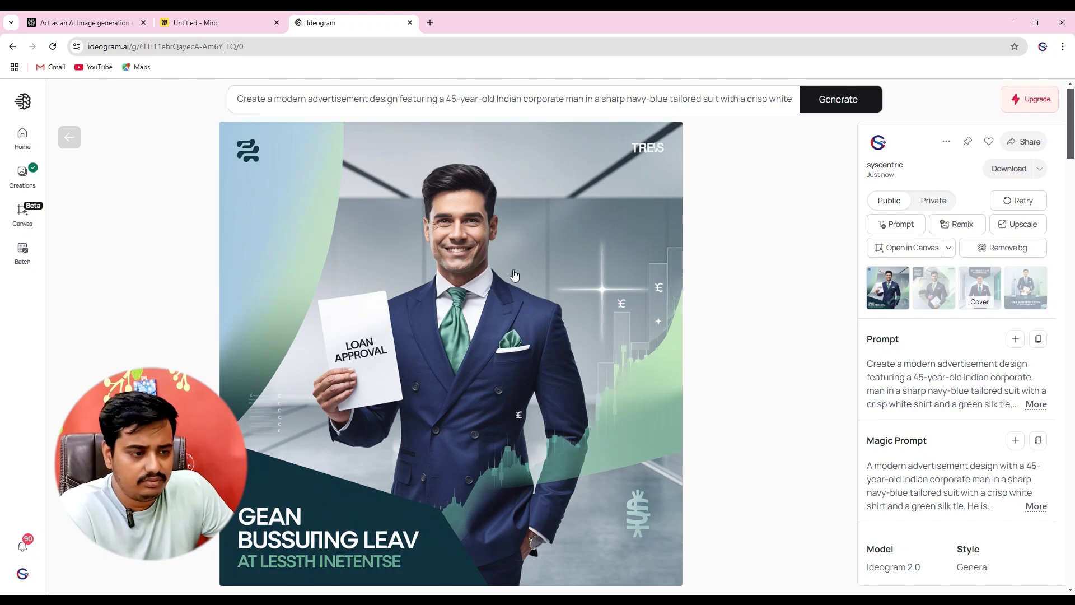
pyautogui.click(948, 142)
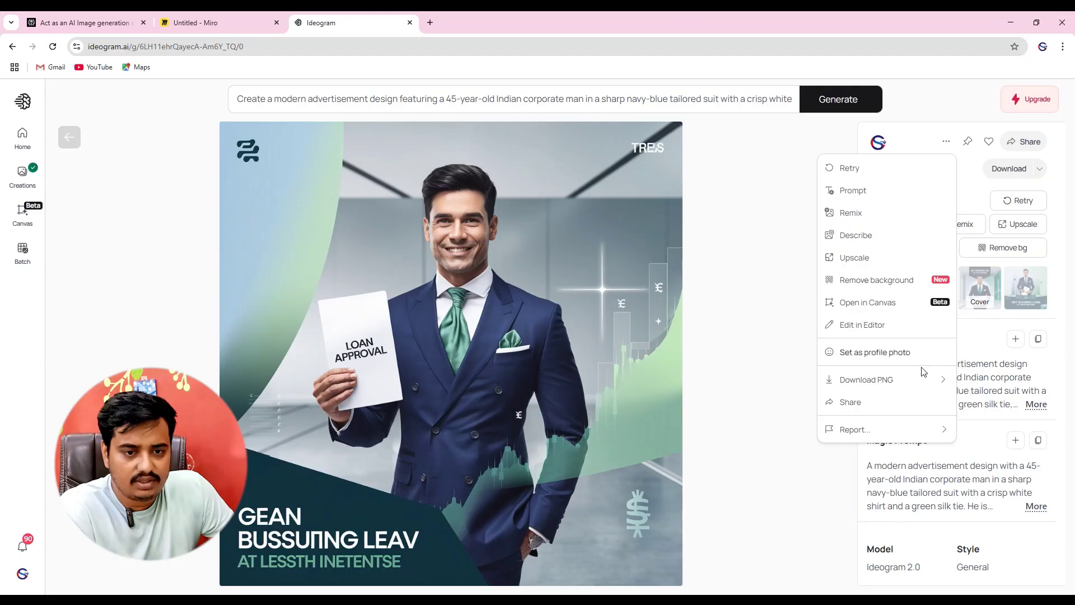
pyautogui.moveTo(923, 379)
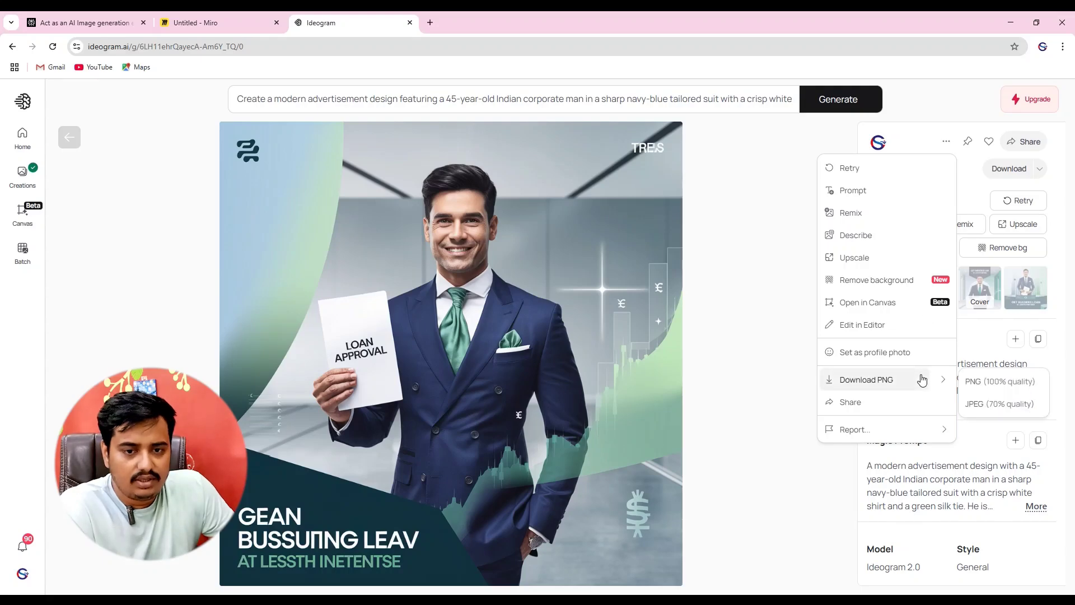
pyautogui.click(986, 383)
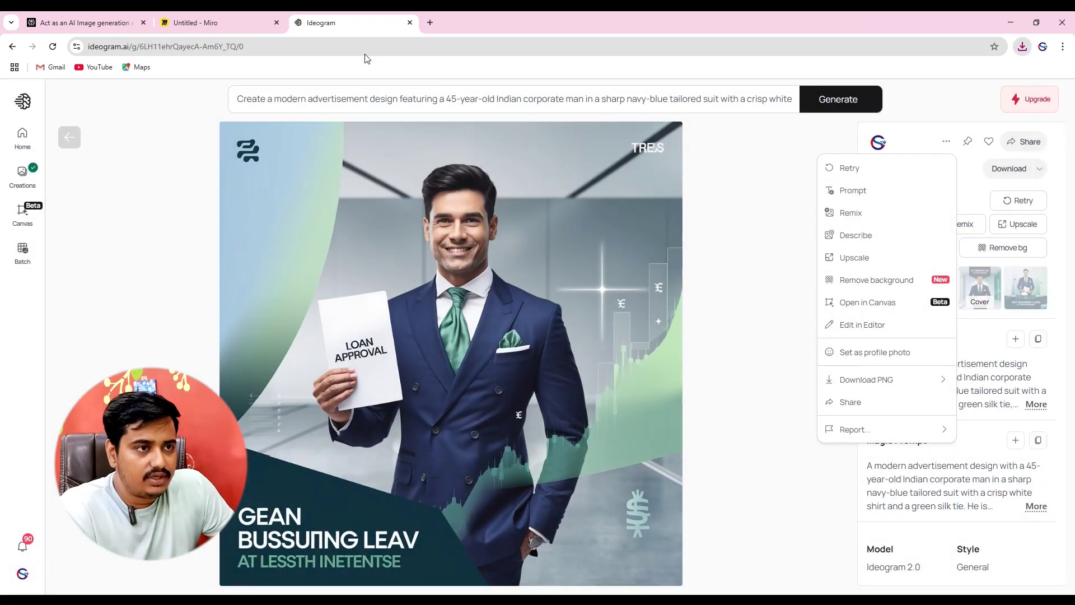
# Open the Photopea editor from photopea.com in a new tab and load the downloaded advertisement image into it.
pyautogui.click(430, 27)
pyautogui.click(375, 48)
pyautogui.write('p')
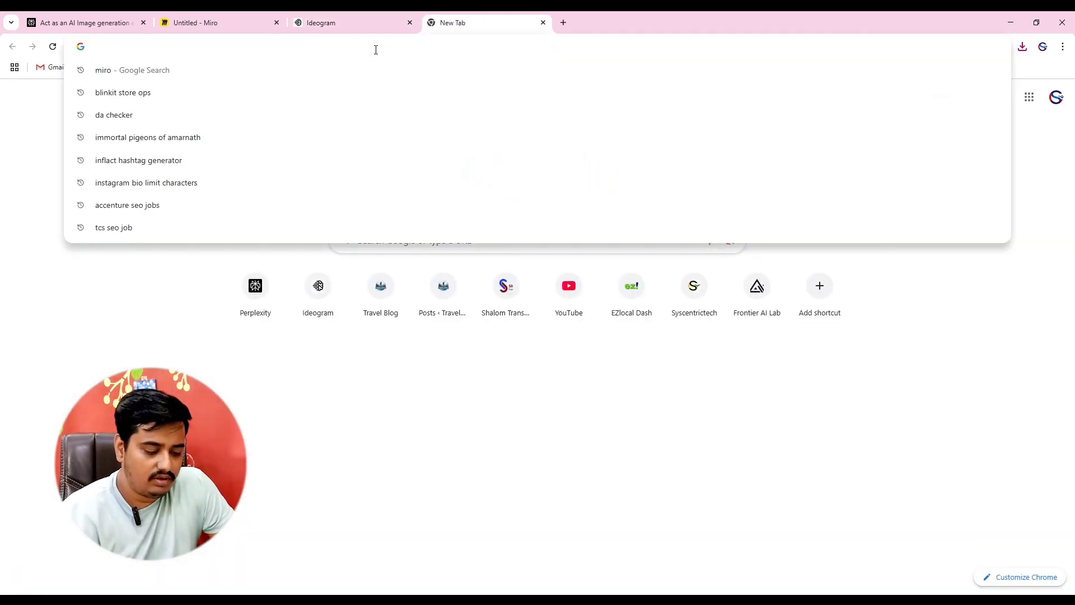
pyautogui.write('hotopee')
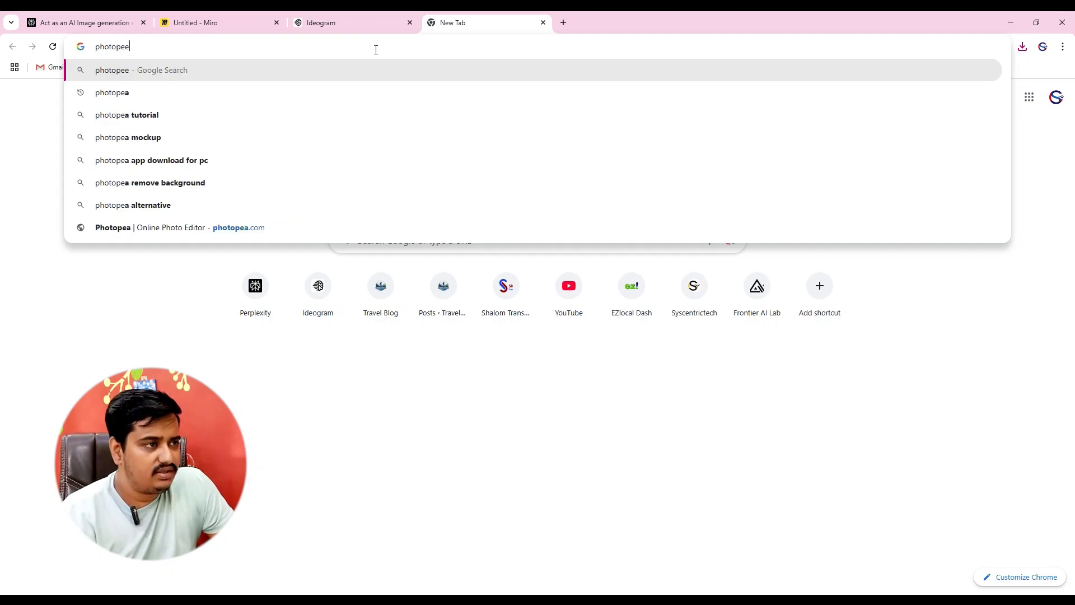
pyautogui.press('BackSpace')
pyautogui.write('a')
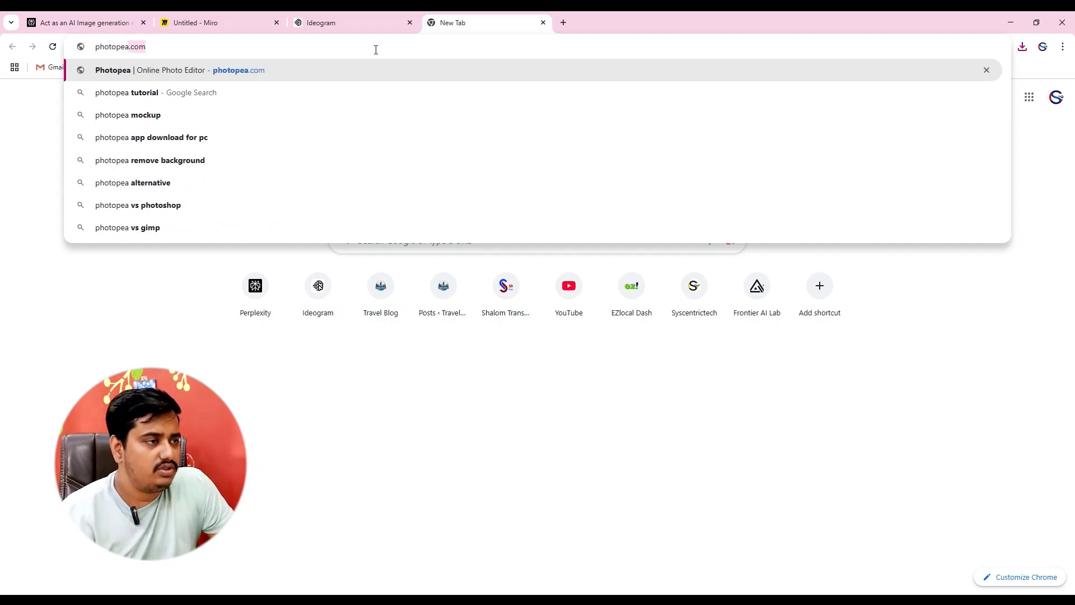
pyautogui.press('Return')
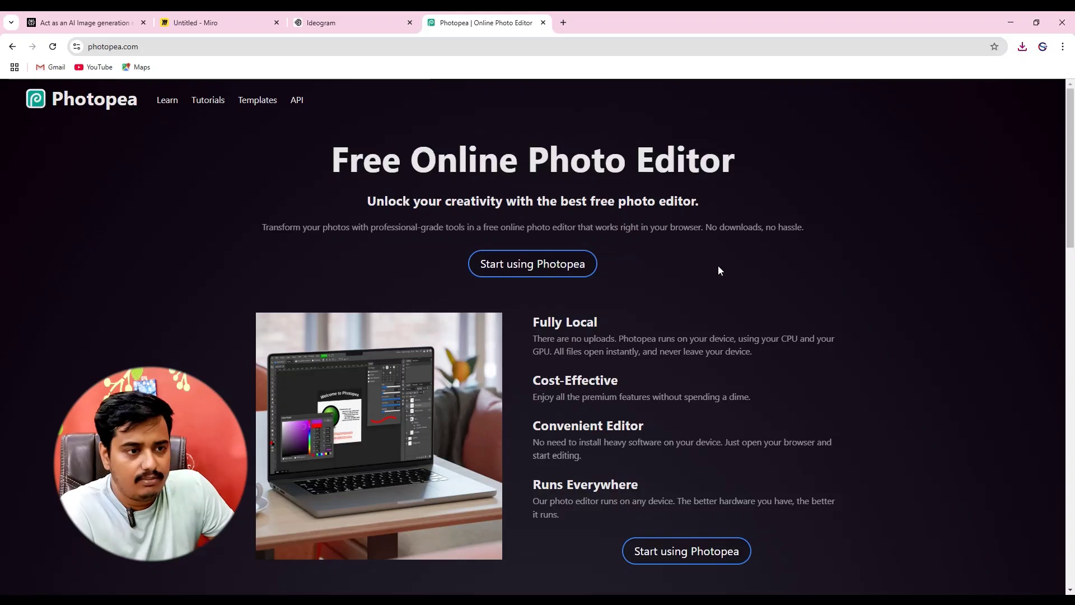
pyautogui.click(562, 266)
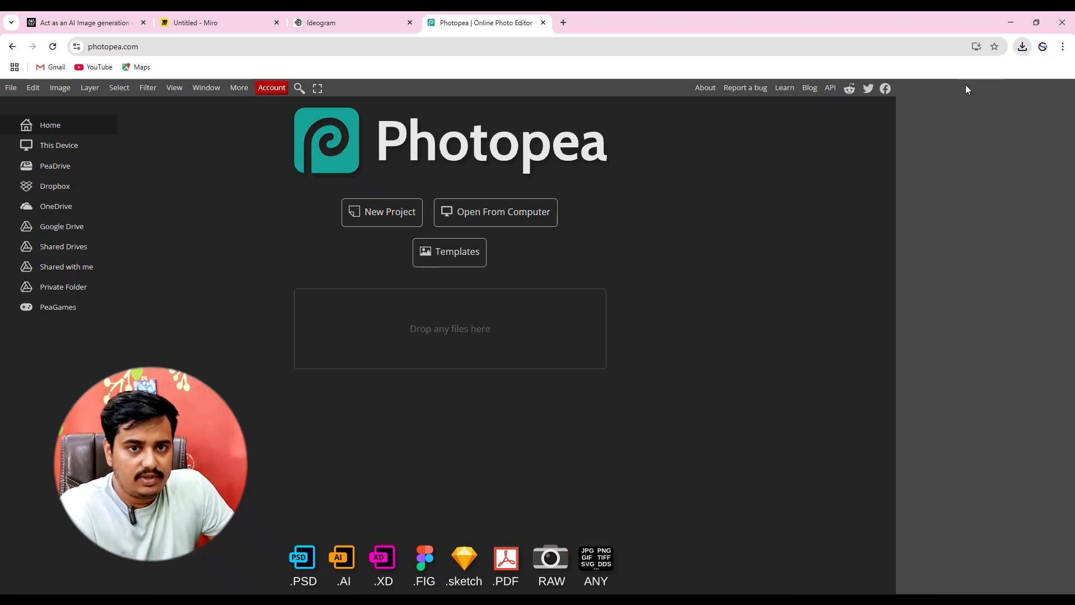
pyautogui.moveTo(469, 321); pyautogui.dragTo(483, 323)
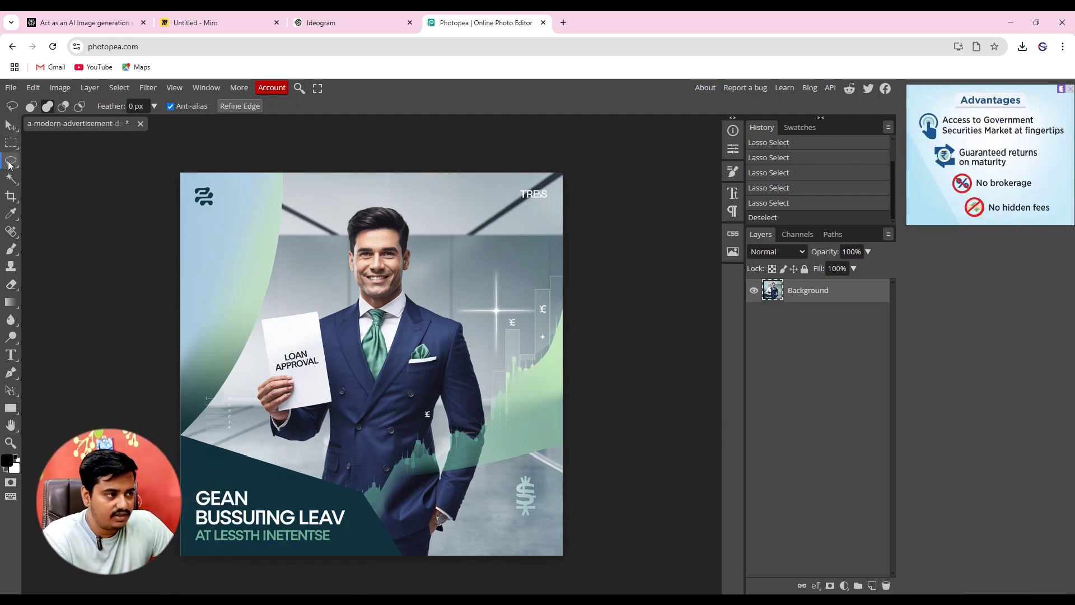
# Lasso the logo in the image's upper-left corner and add the currency symbol near the lower-right corner to the selection.
pyautogui.click(48, 106)
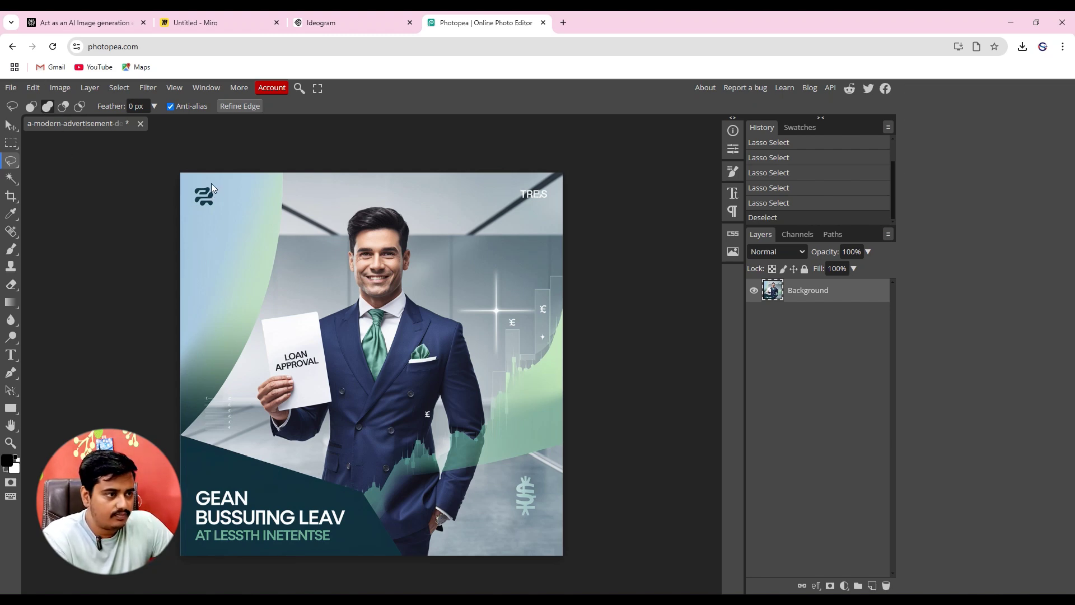
pyautogui.moveTo(195, 204)
pyautogui.mouseDown()
pyautogui.moveTo(217, 203)
pyautogui.moveTo(216, 190)
pyautogui.mouseUp()
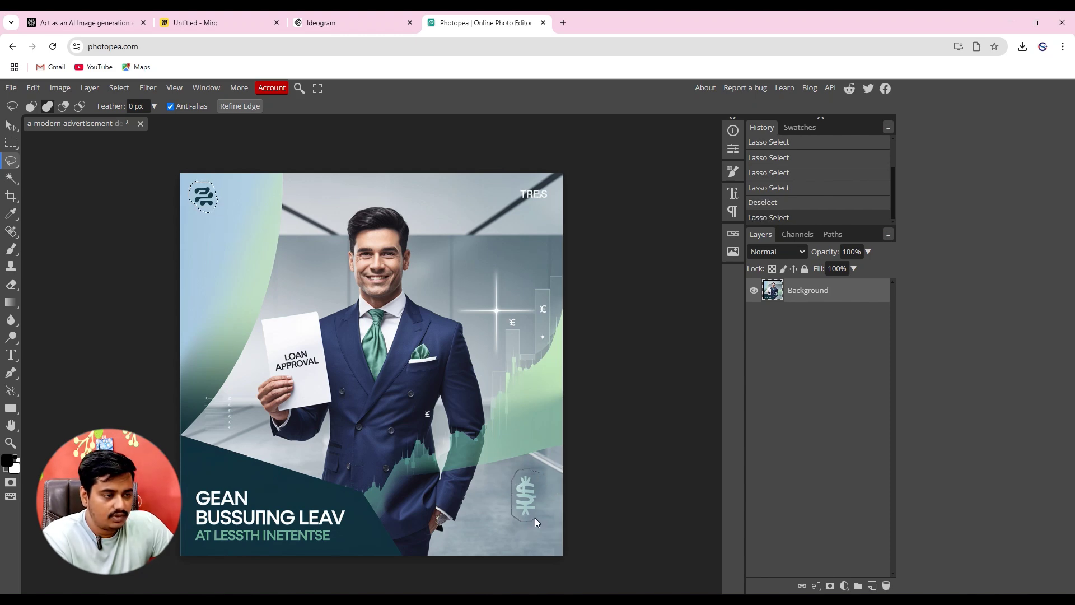
pyautogui.moveTo(537, 485); pyautogui.dragTo(539, 473)
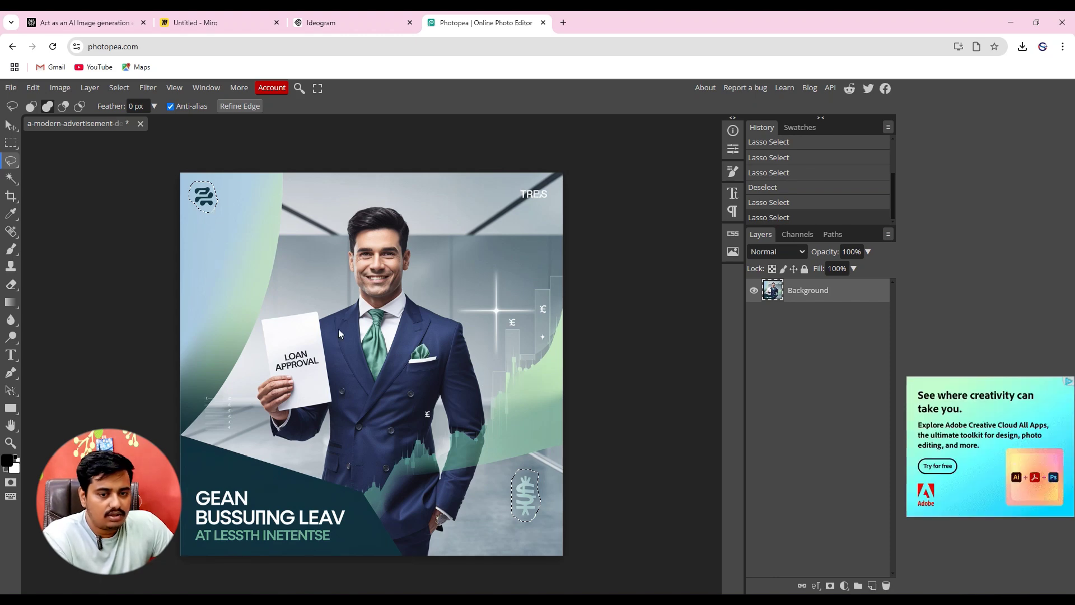
pyautogui.click(33, 87)
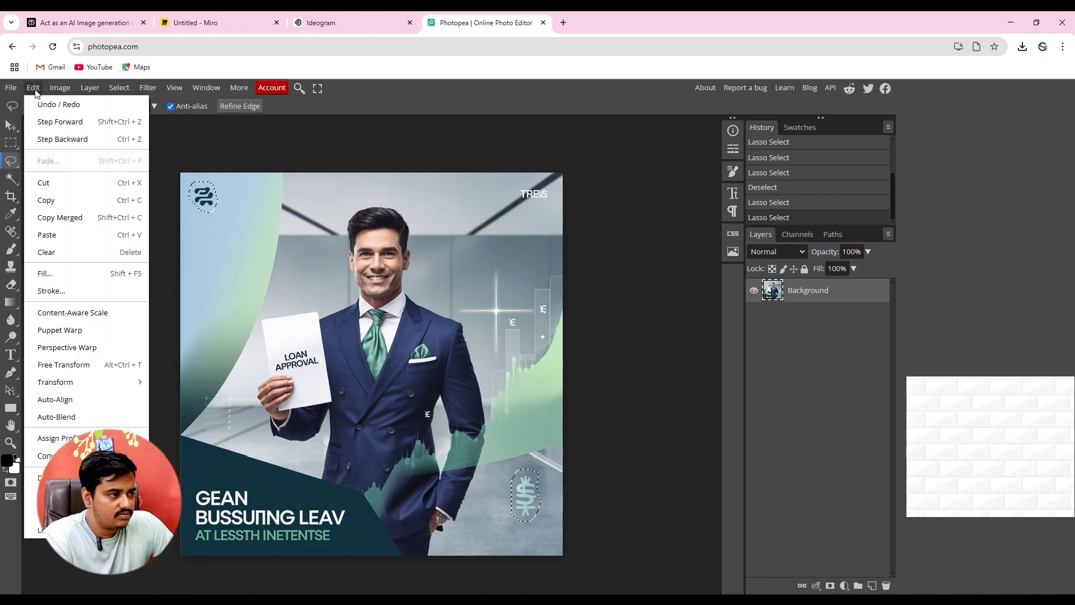
pyautogui.click(48, 312)
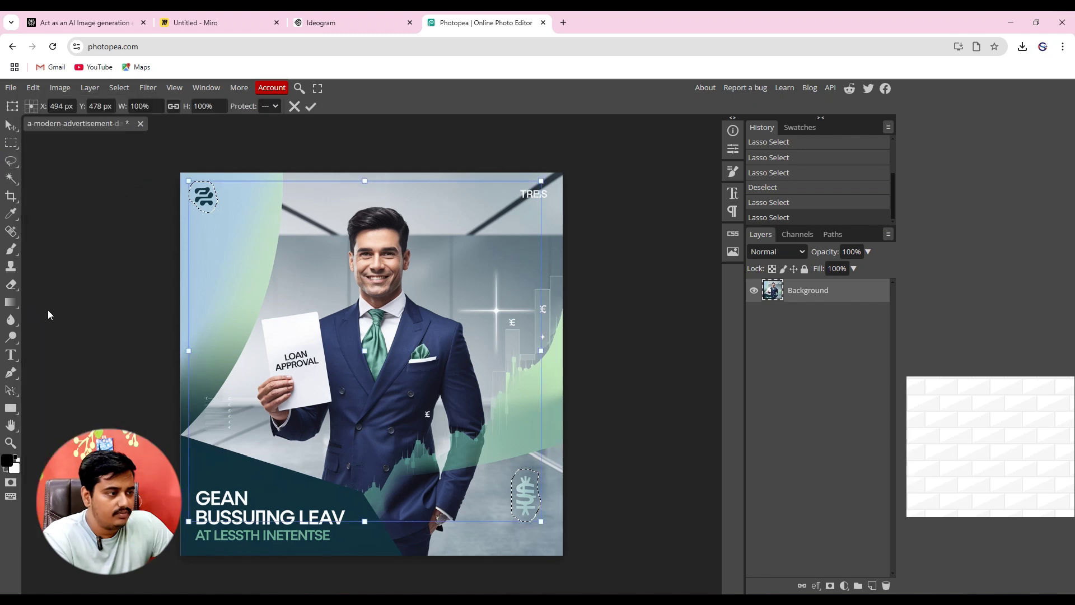
pyautogui.press('Escape')
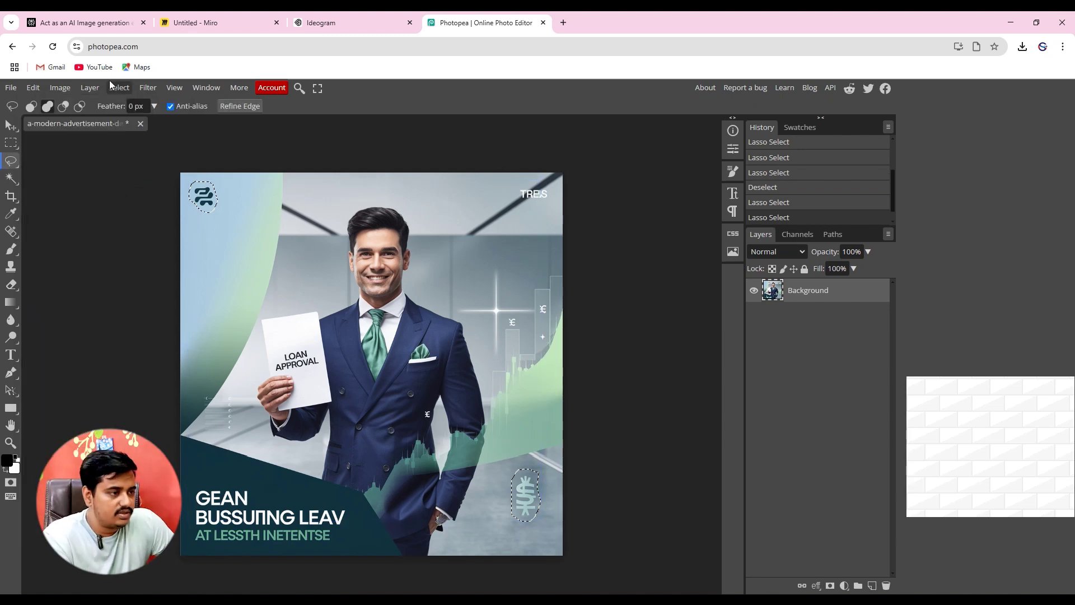
pyautogui.click(36, 88)
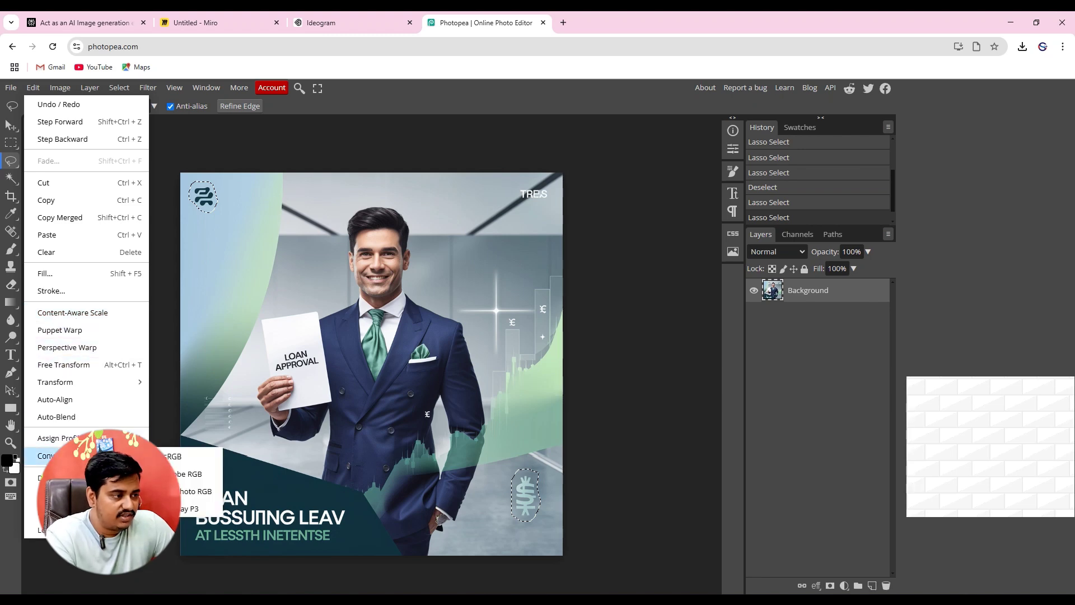
pyautogui.click(63, 274)
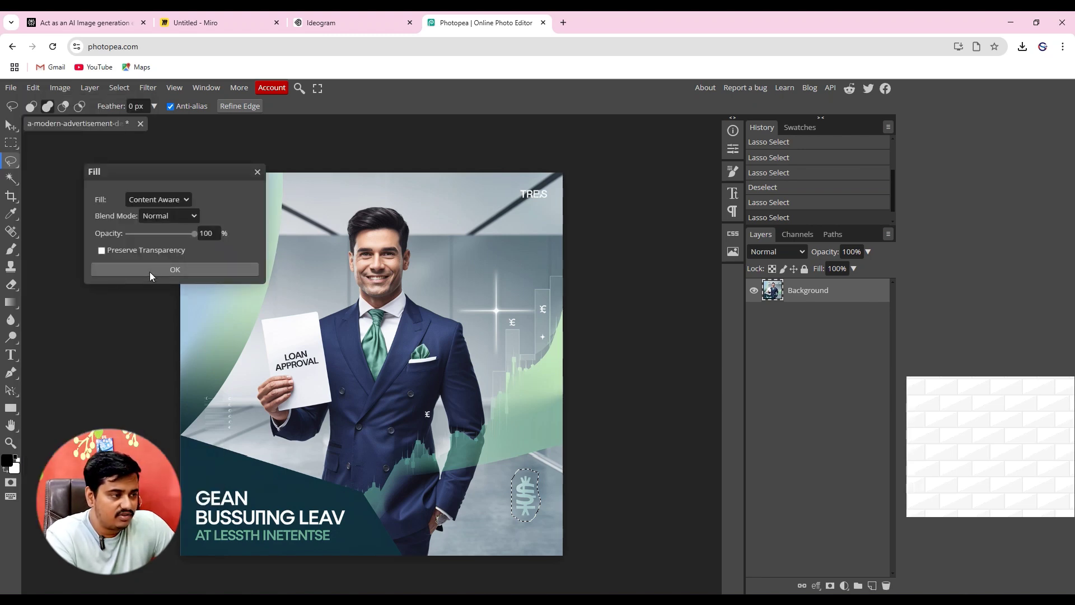
pyautogui.click(256, 173)
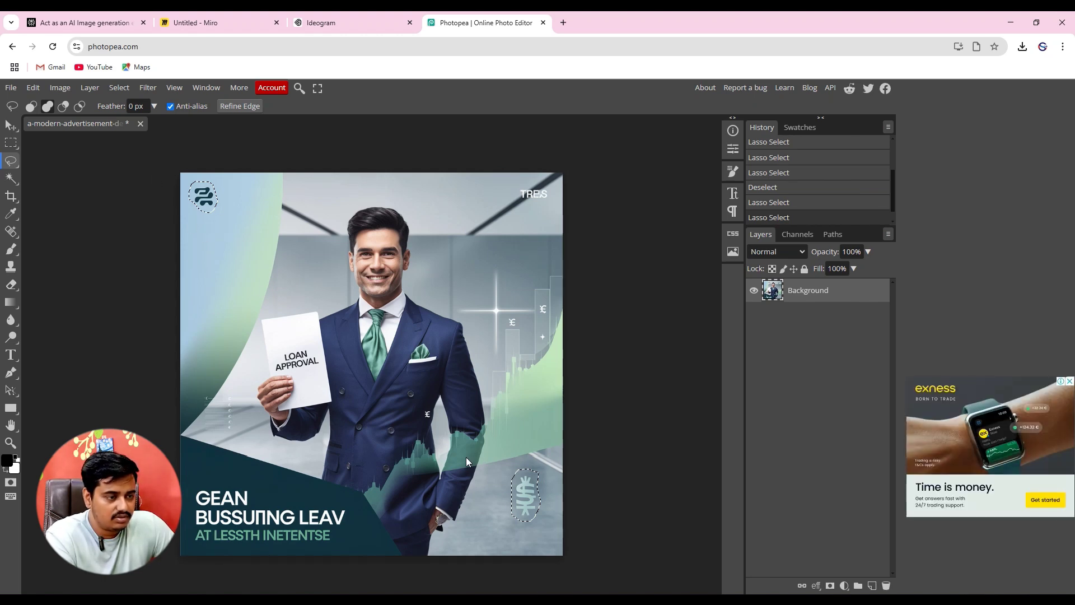
# Fill the selected logo and currency symbol areas using Content Aware, with Normal blending at 100% opacity.
pyautogui.click(33, 87)
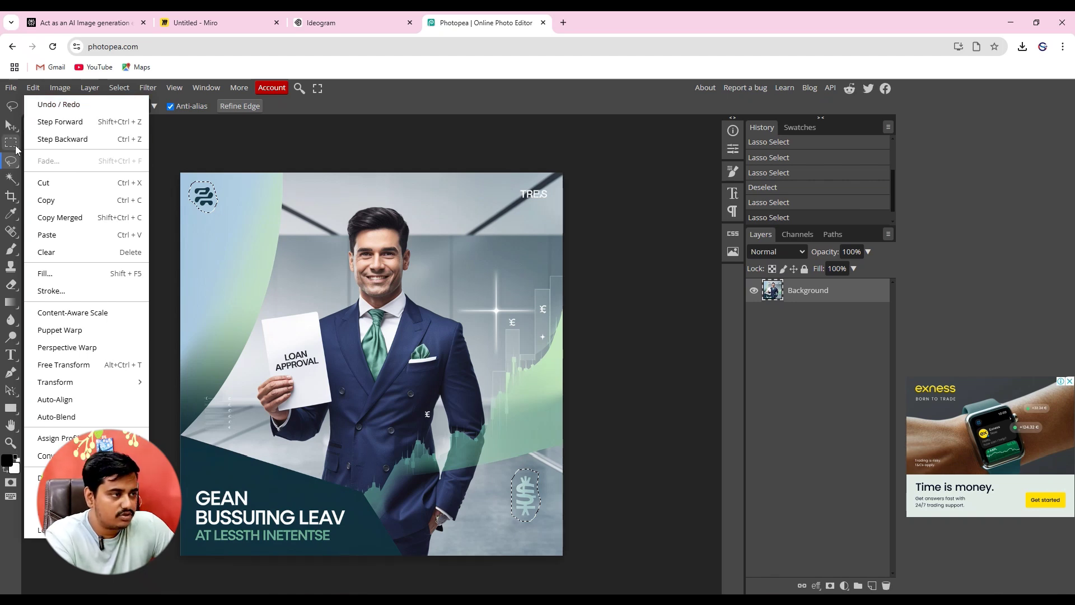
pyautogui.click(66, 275)
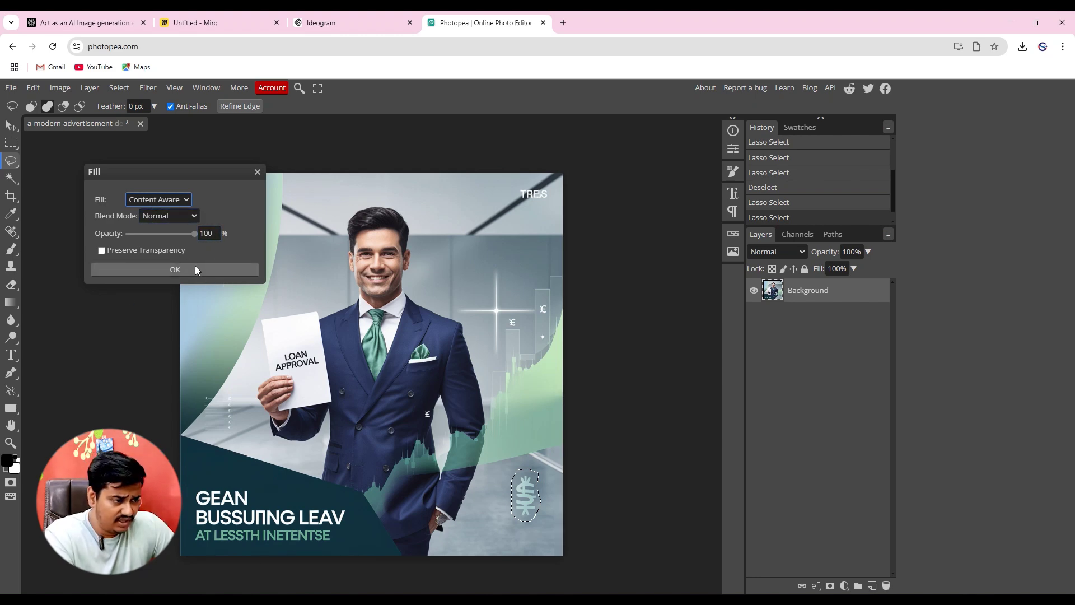
pyautogui.click(174, 269)
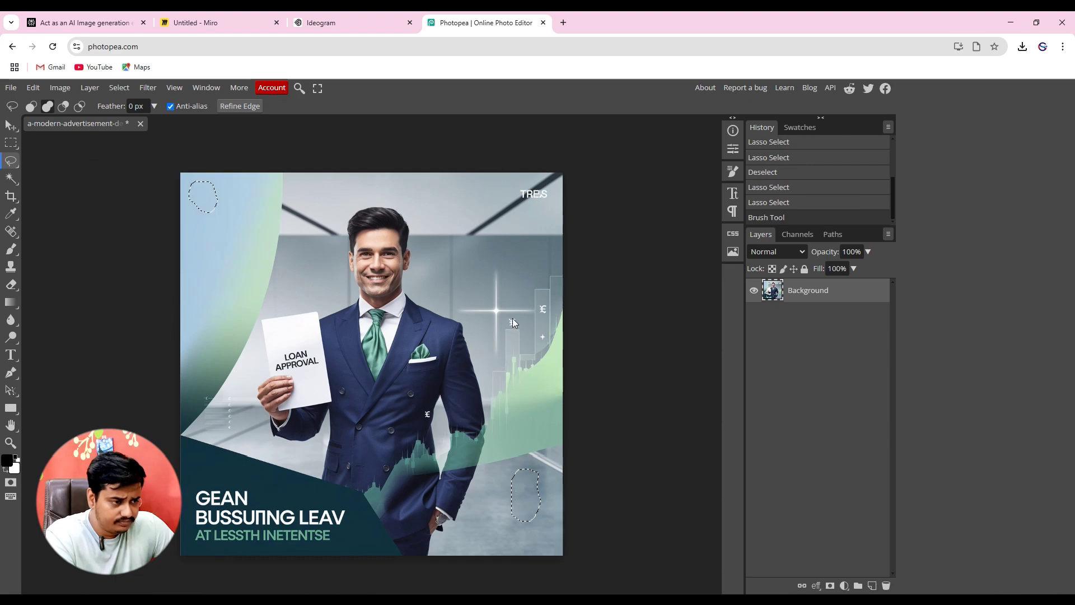
pyautogui.click(213, 264)
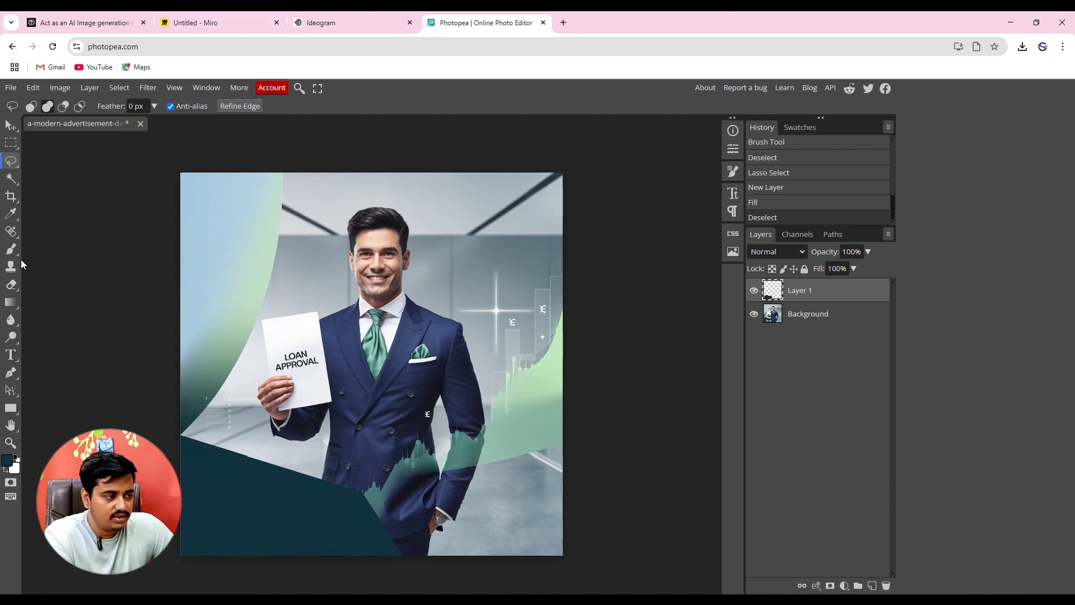
# Add the headline "Get Business Loan At Lowest Interest" on the dark teal band and nudge it slightly upward.
pyautogui.click(12, 355)
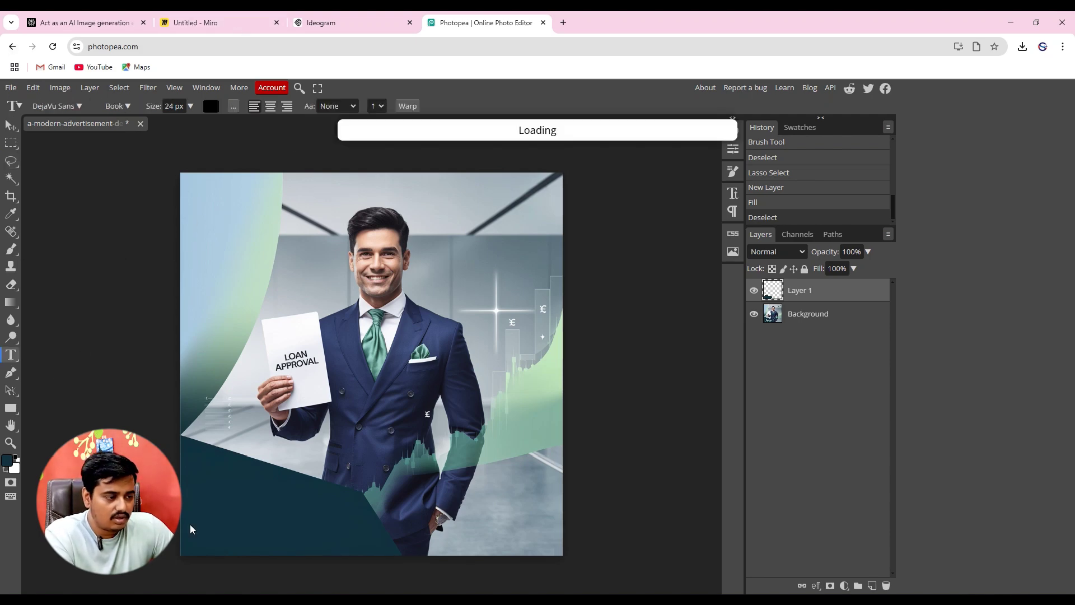
pyautogui.click(202, 488)
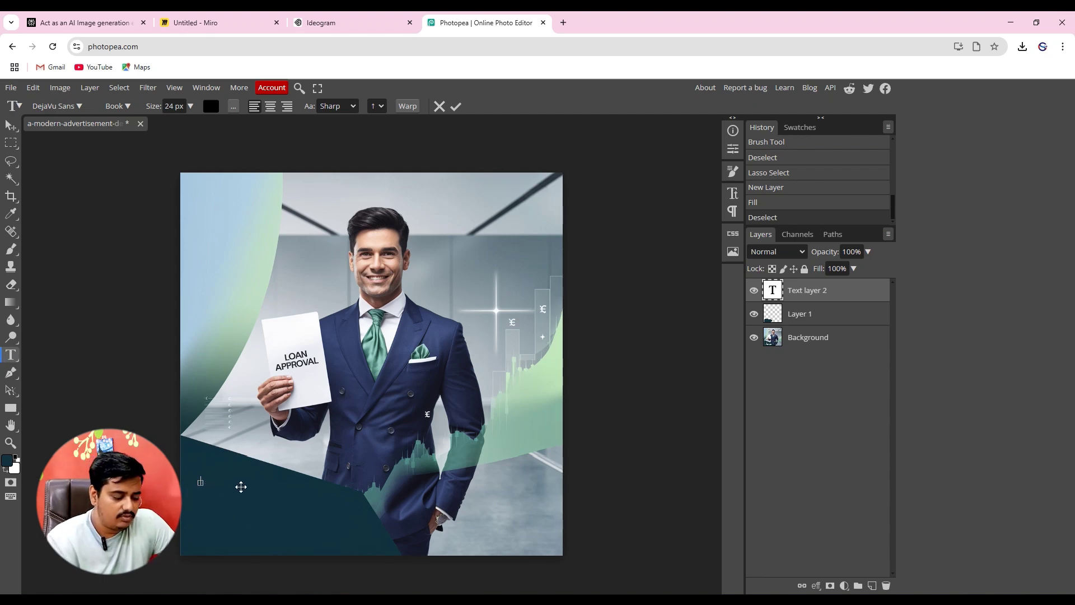
pyautogui.write('Get Business Loan')
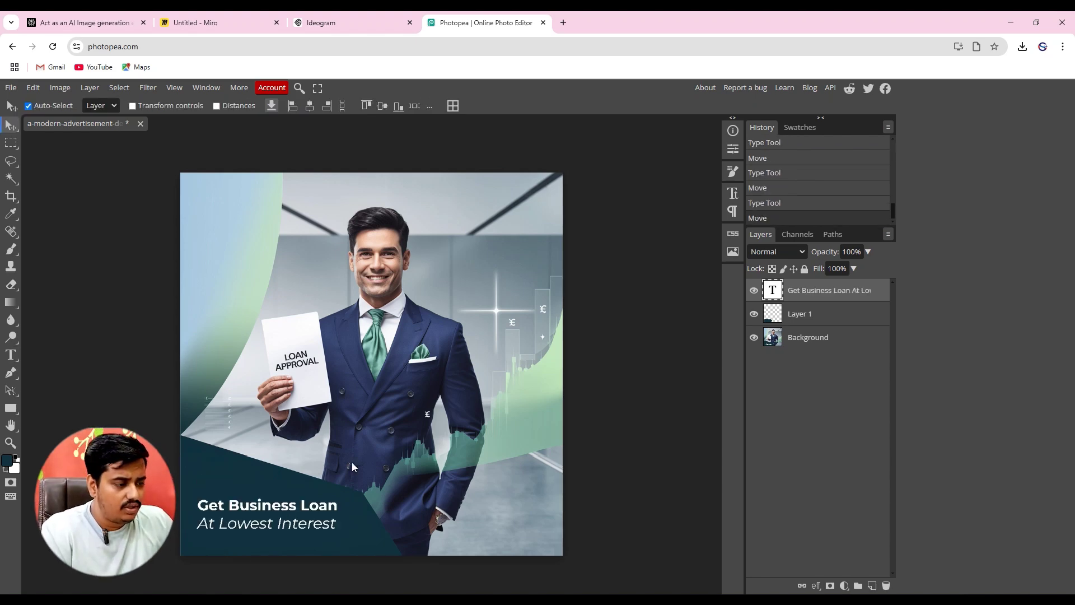
pyautogui.moveTo(294, 508); pyautogui.dragTo(294, 506)
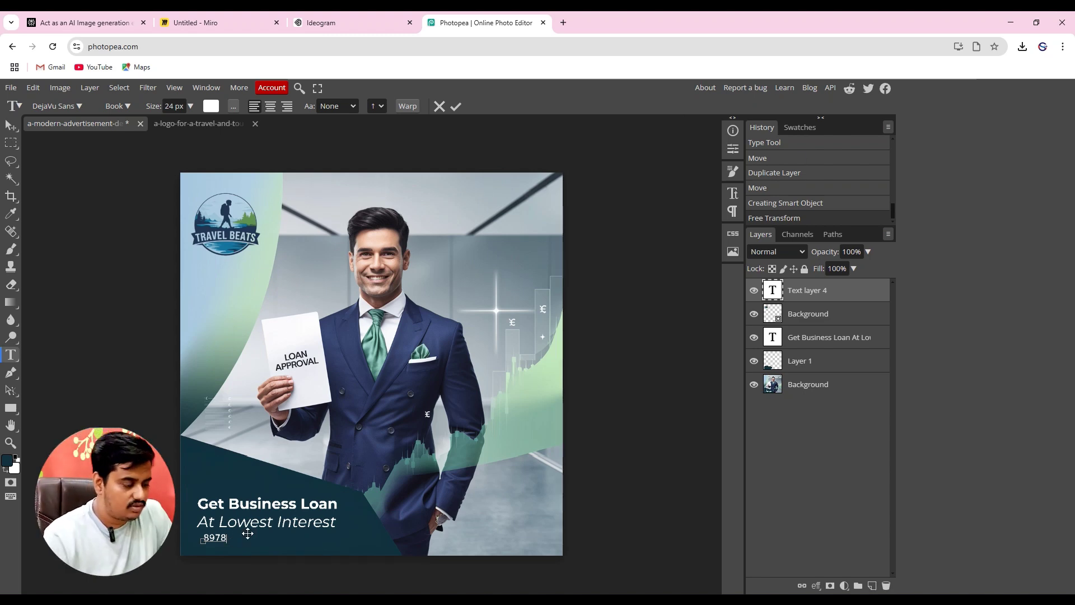
# Enter a contact line below the headline with the phone number followed by "| businessloan.in".
pyautogui.write('989867')
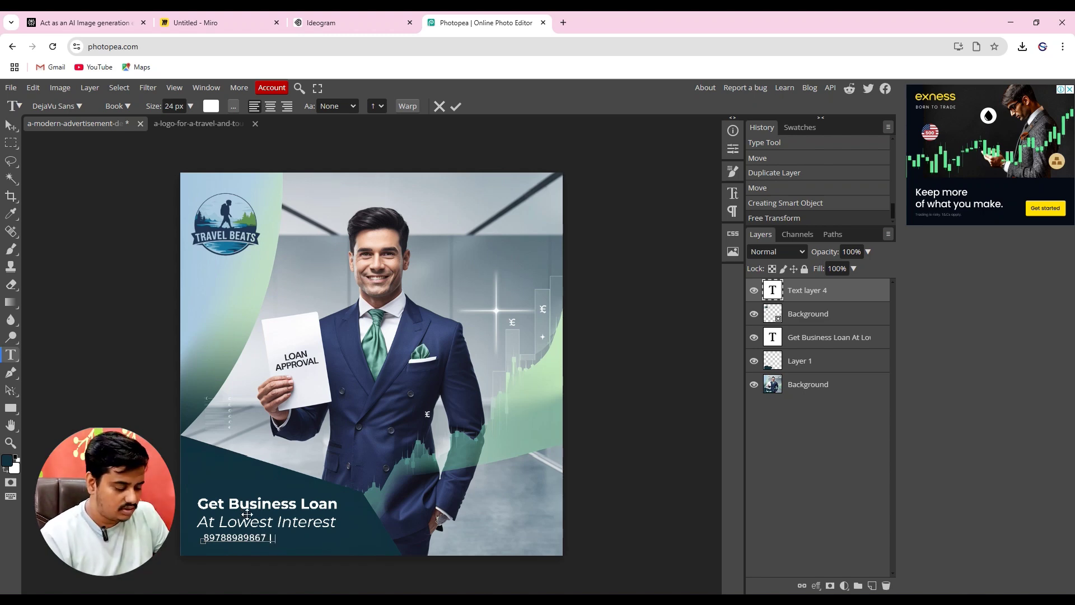
pyautogui.write(' | businessloa')
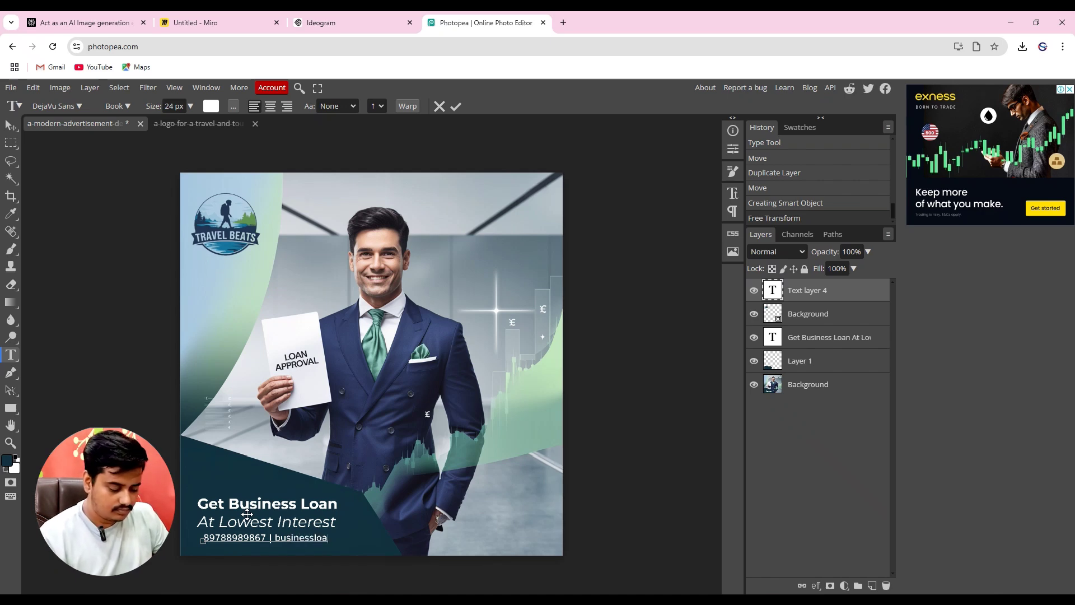
pyautogui.write('n.in')
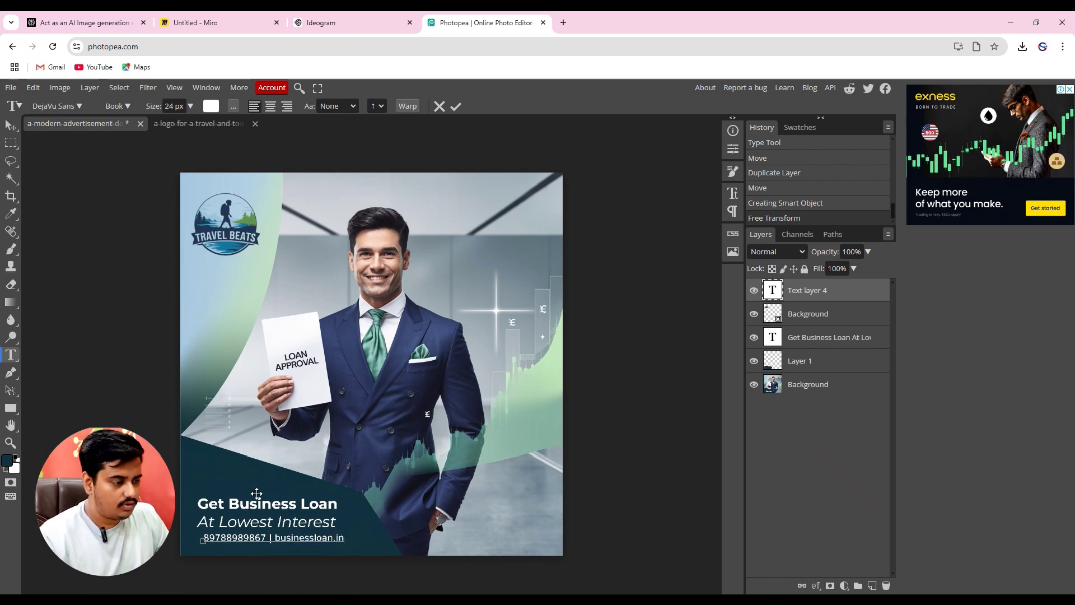
# Align the contact line with the headline's left edge and fine-tune the positions of the headline and the Travel Beats logo.
pyautogui.click(10, 125)
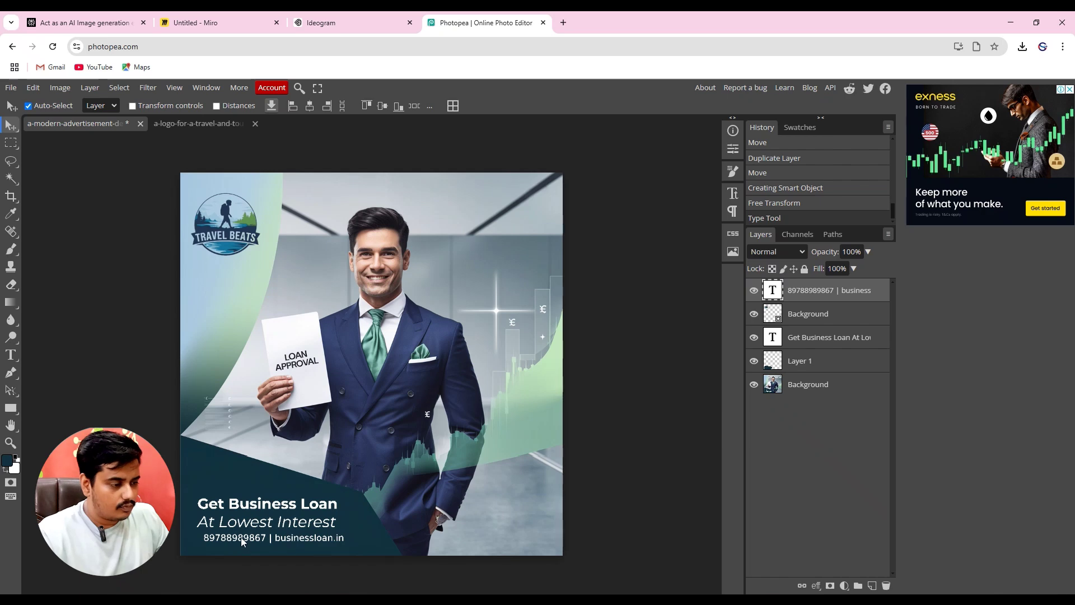
pyautogui.moveTo(240, 536); pyautogui.dragTo(246, 505)
pyautogui.moveTo(224, 217)
pyautogui.mouseDown()
pyautogui.moveTo(474, 208)
pyautogui.moveTo(224, 217)
pyautogui.mouseUp()
pyautogui.moveTo(227, 224); pyautogui.dragTo(227, 229)
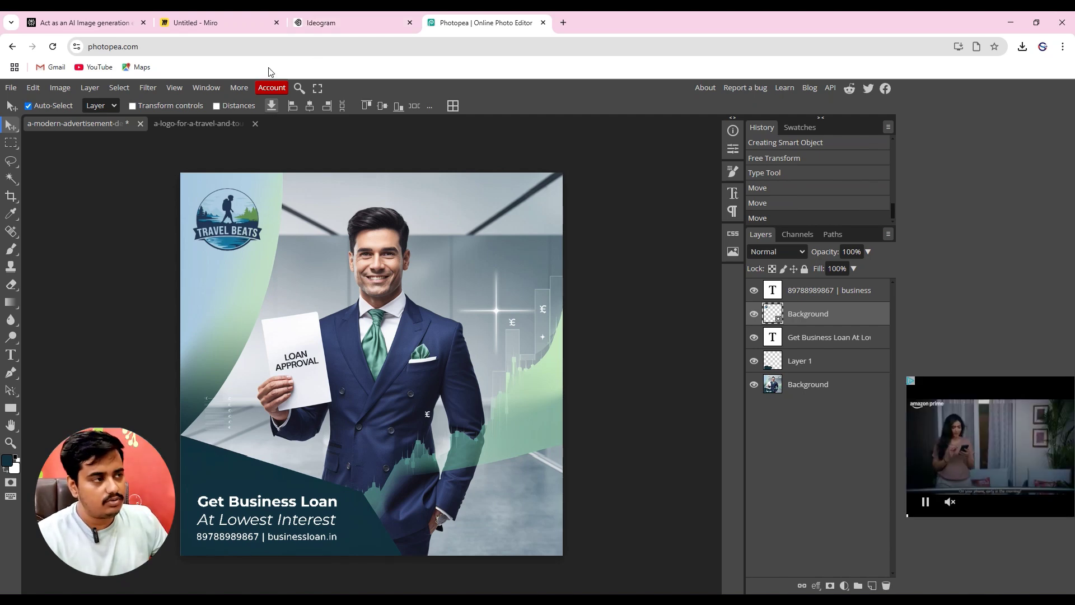
# Switch to Ideogram and review the full image prompt and generation settings used for the advertisement.
pyautogui.click(333, 25)
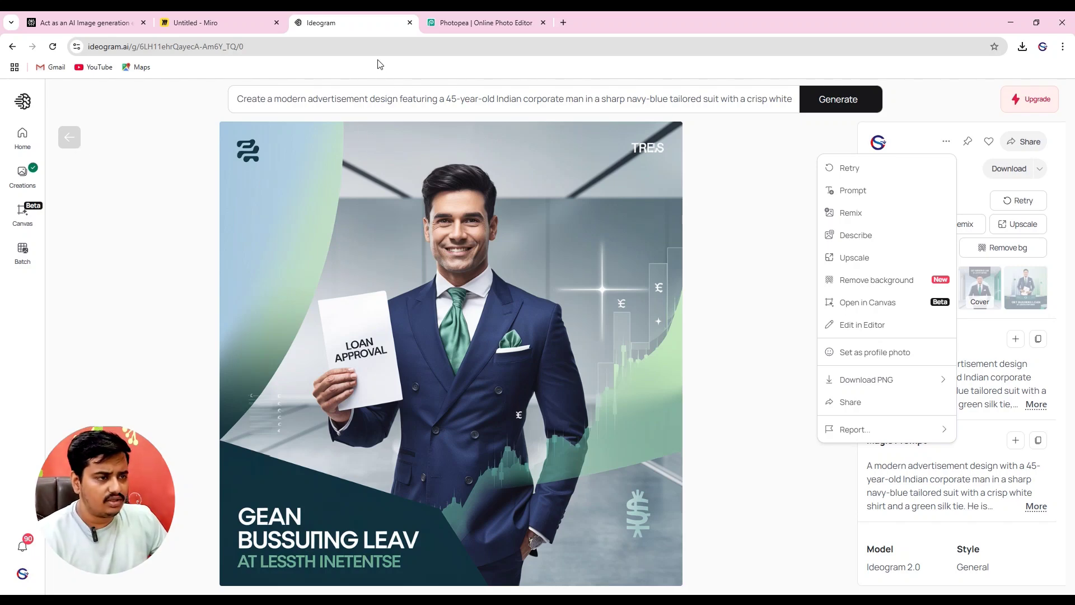
pyautogui.click(383, 101)
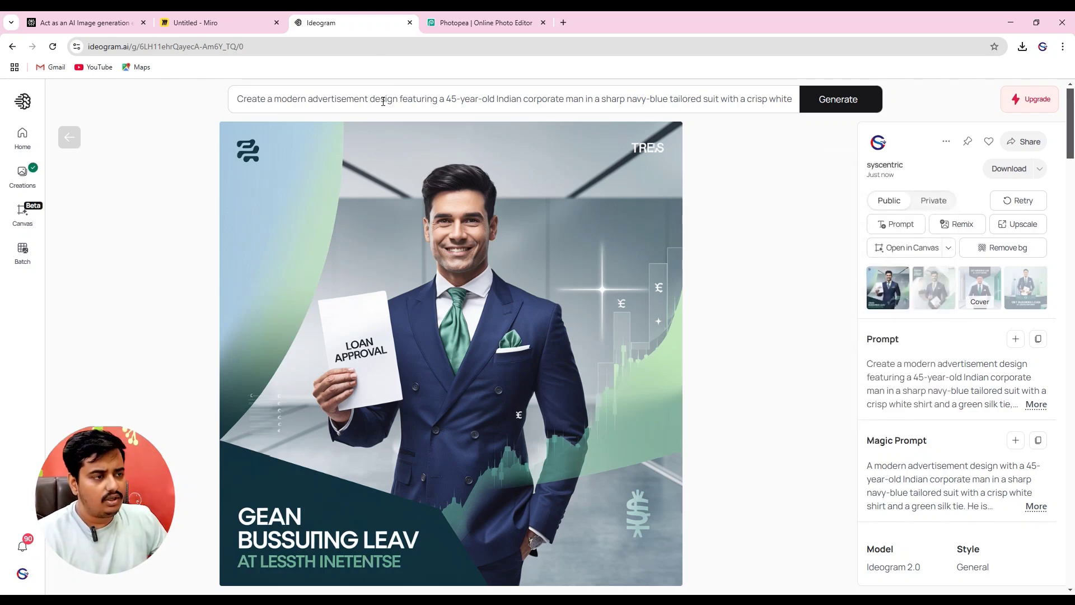
pyautogui.click(383, 101)
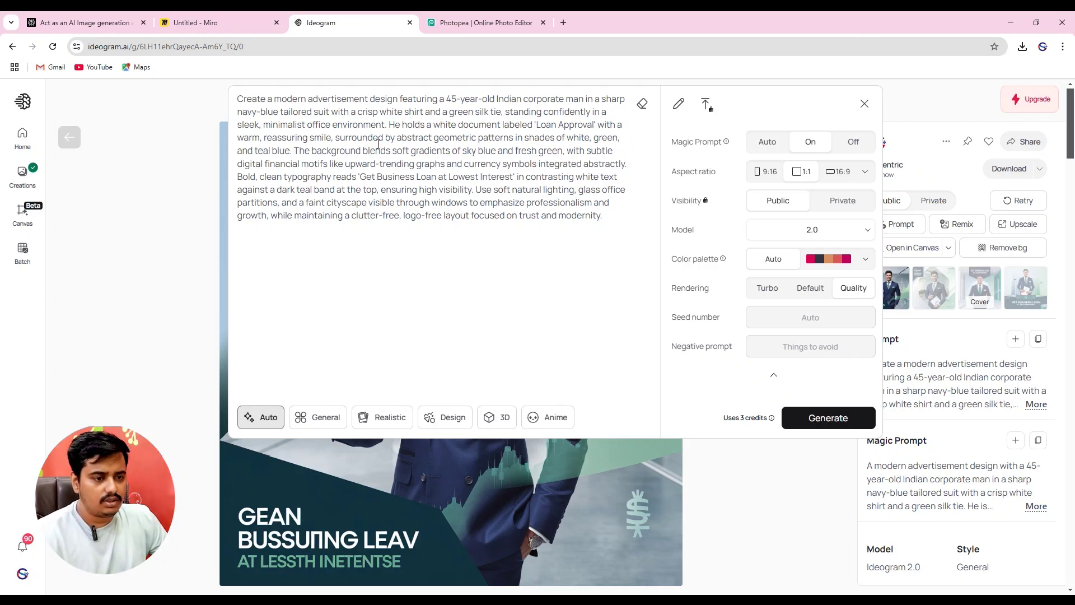
pyautogui.click(160, 258)
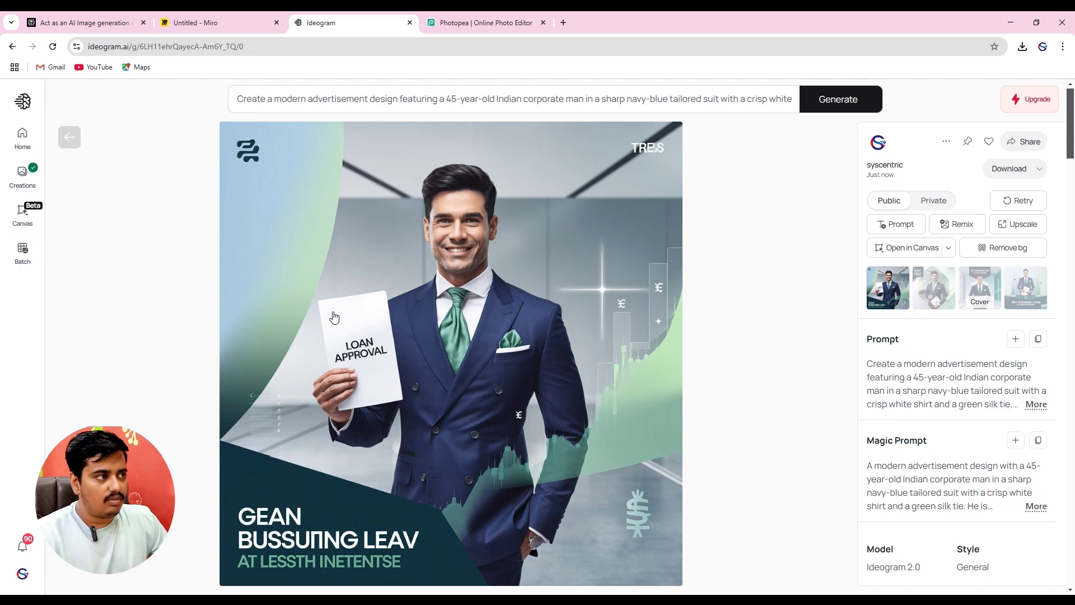
pyautogui.click(315, 102)
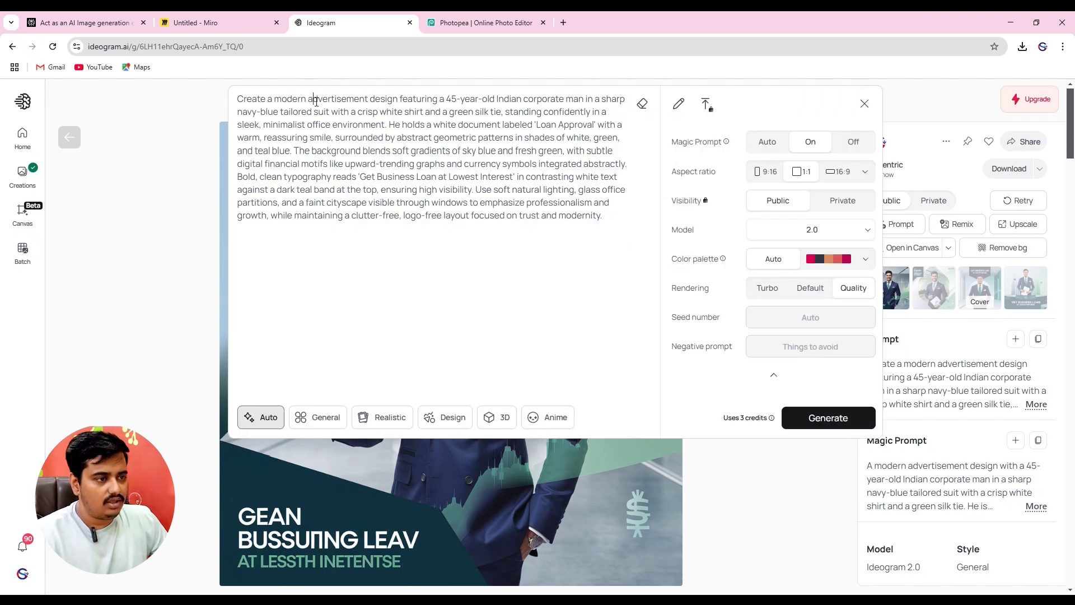
# Switch to Perplexity and review the original request and the image prompt written in its answer.
pyautogui.click(112, 22)
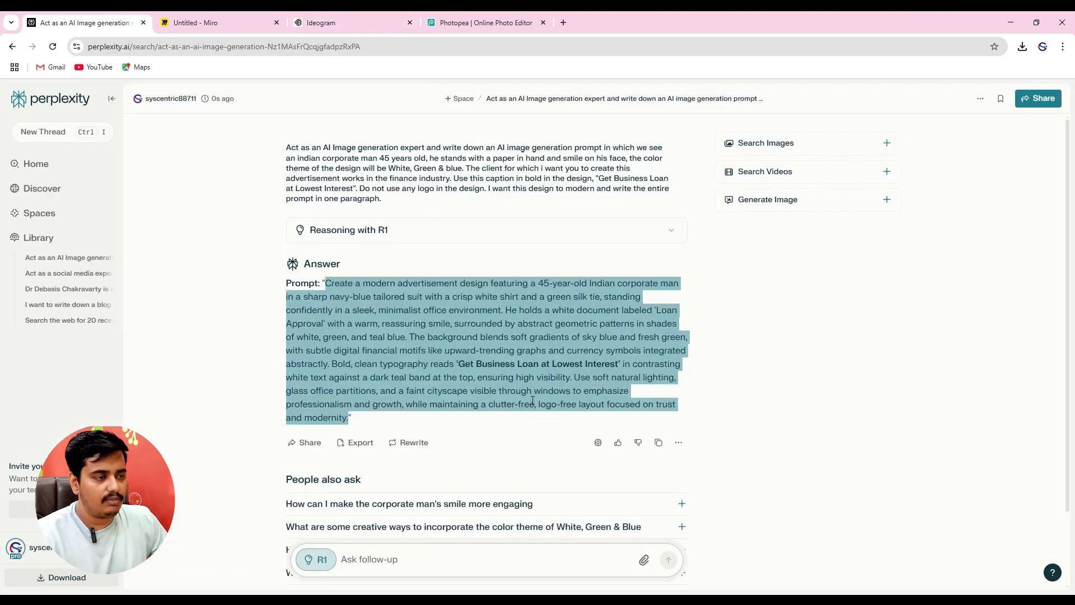
pyautogui.click(258, 311)
pyautogui.moveTo(391, 202); pyautogui.dragTo(263, 161)
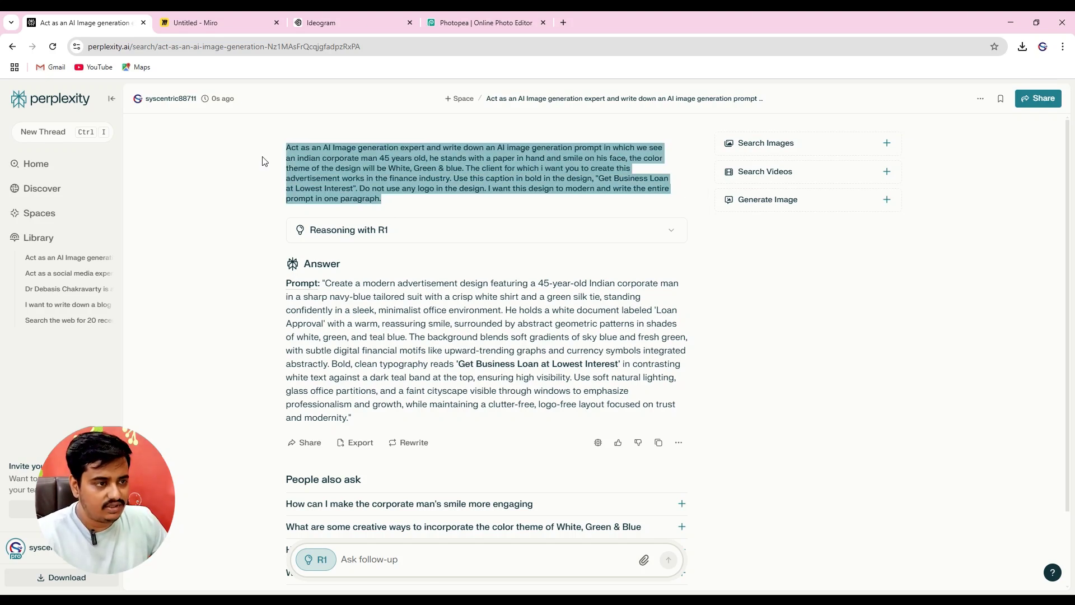
pyautogui.moveTo(285, 146); pyautogui.dragTo(381, 200)
pyautogui.click(379, 213)
pyautogui.tripleClick(391, 201)
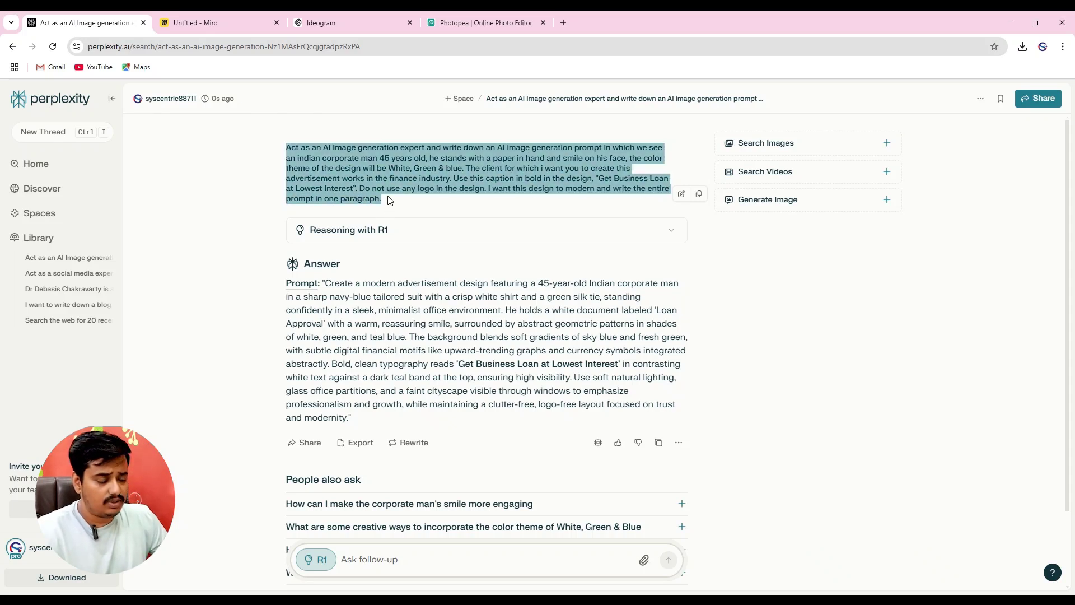
pyautogui.moveTo(335, 289); pyautogui.dragTo(349, 419)
# Return to Ideogram to view the second and fourth generated designs, and switch back to the Perplexity answer.
pyautogui.click(319, 23)
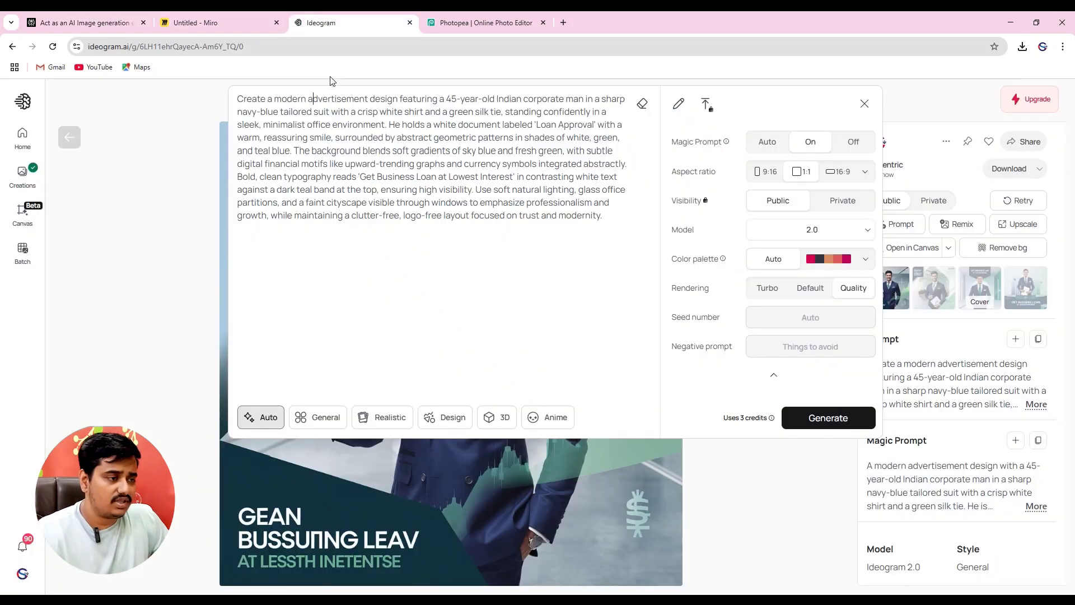
pyautogui.click(206, 254)
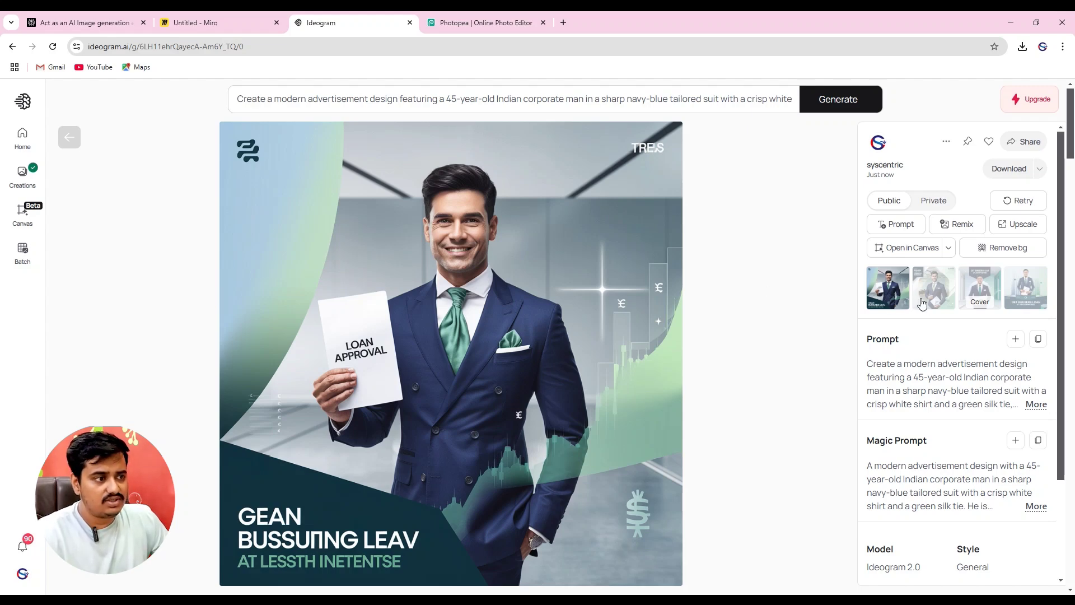
pyautogui.click(940, 296)
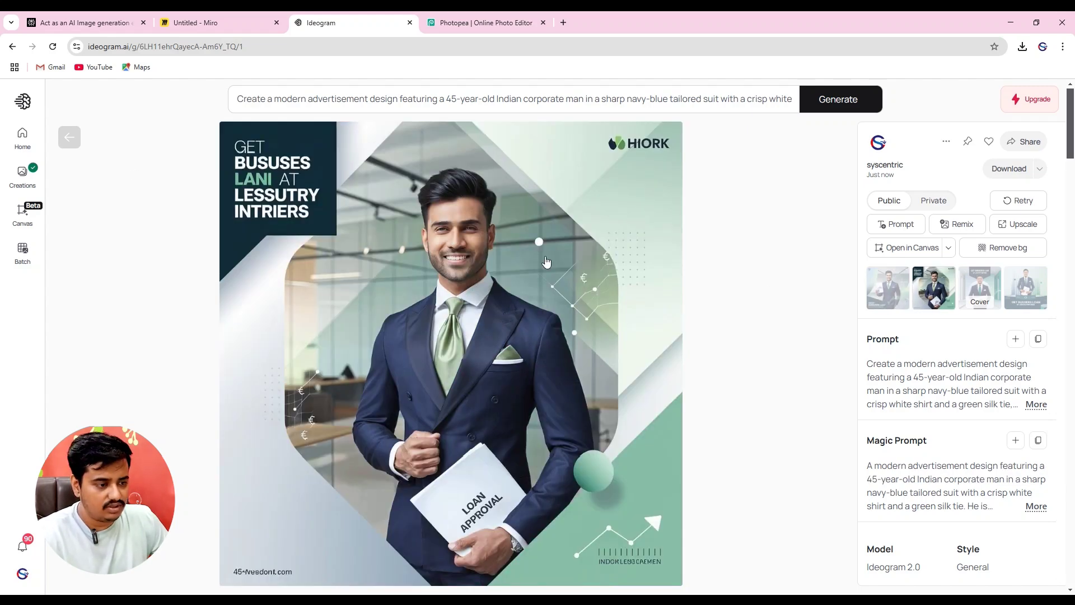
pyautogui.click(1024, 294)
pyautogui.hotkey('ctrl', '1')
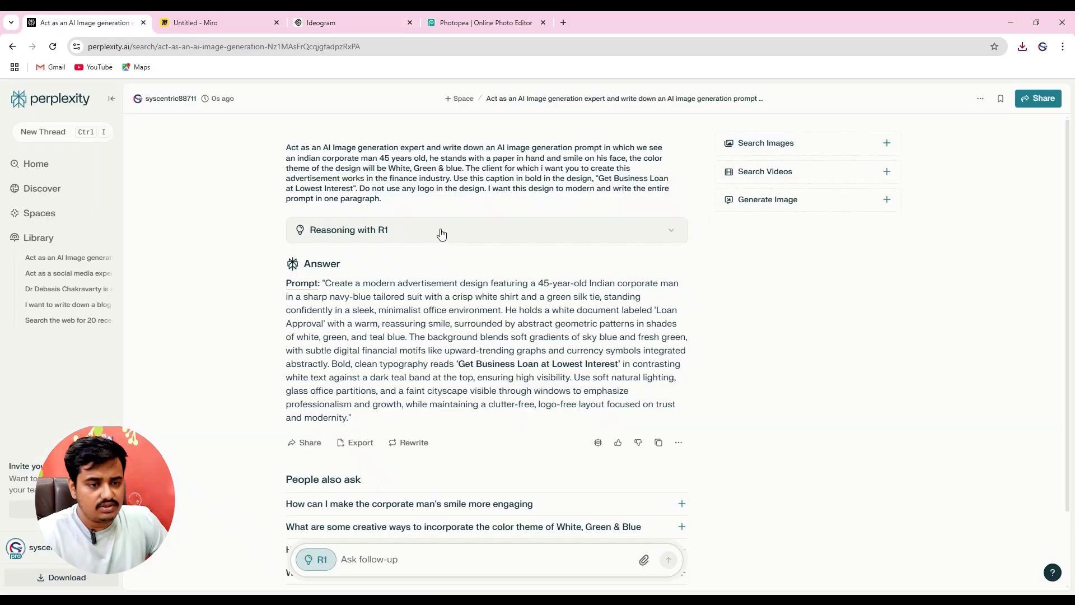